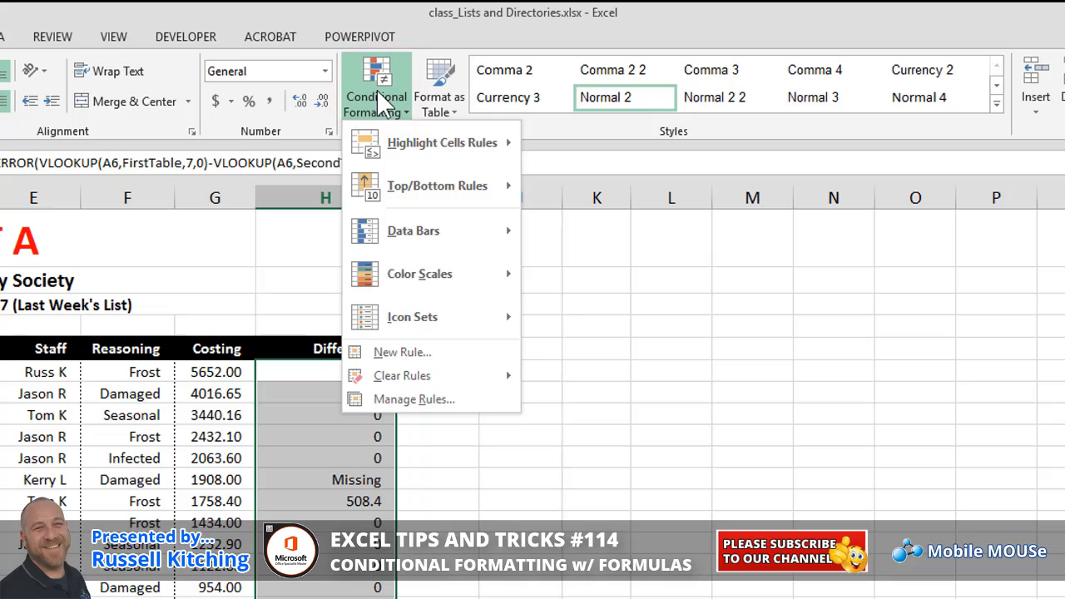
# Create a formula-based conditional formatting rule for the selected Difference cells with the formula =H6<>0
pyautogui.click(402, 352)
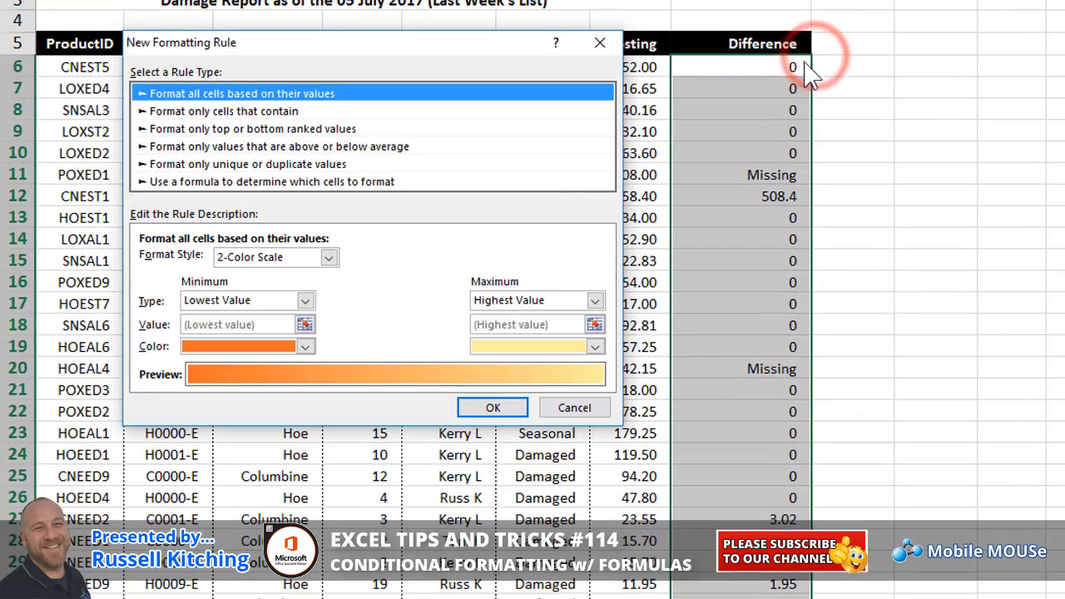
pyautogui.click(224, 281)
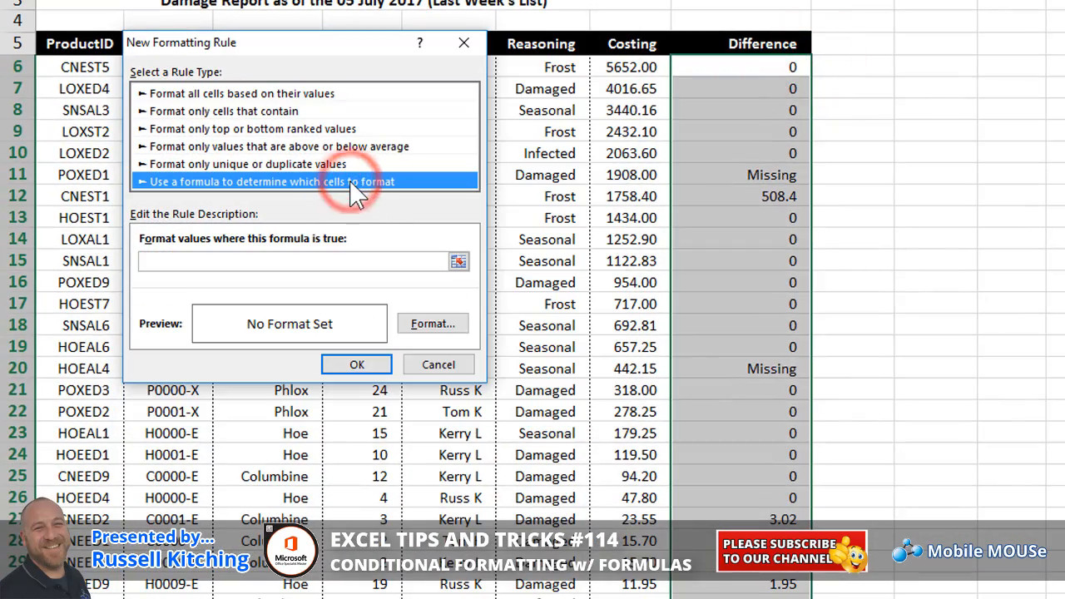
pyautogui.click(339, 259)
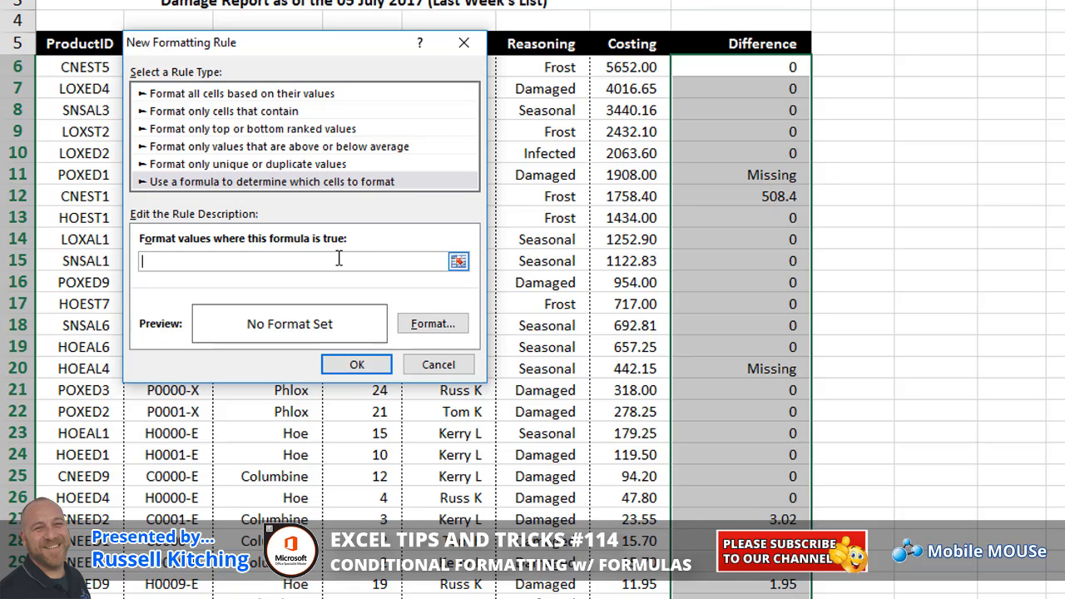
pyautogui.write('=')
pyautogui.click(706, 65)
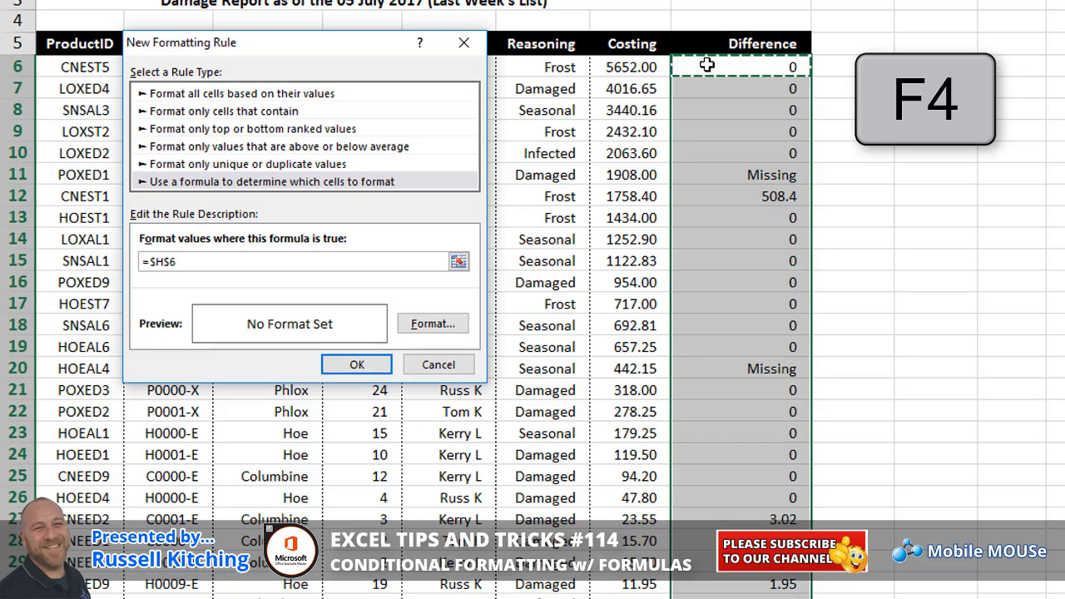
pyautogui.press('F4')
pyautogui.press('F4')
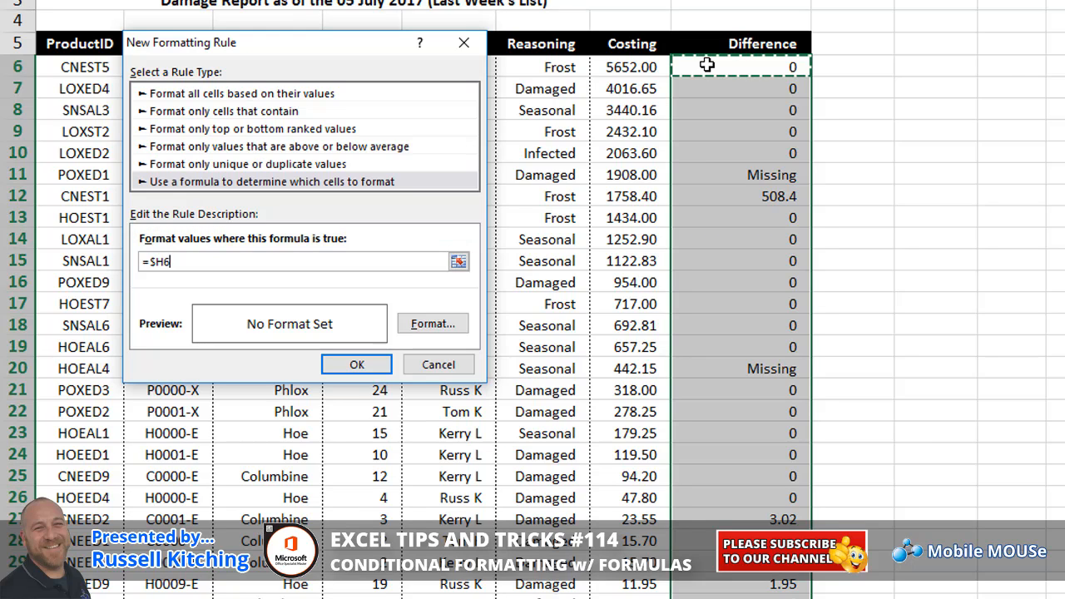
pyautogui.press('F4')
pyautogui.write('<>')
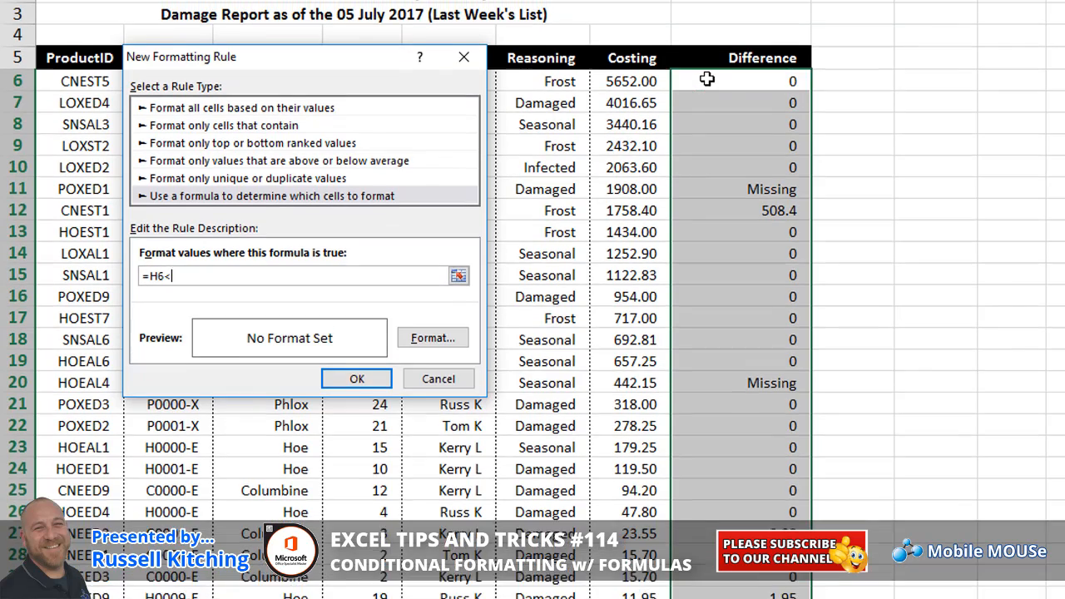
pyautogui.write('0')
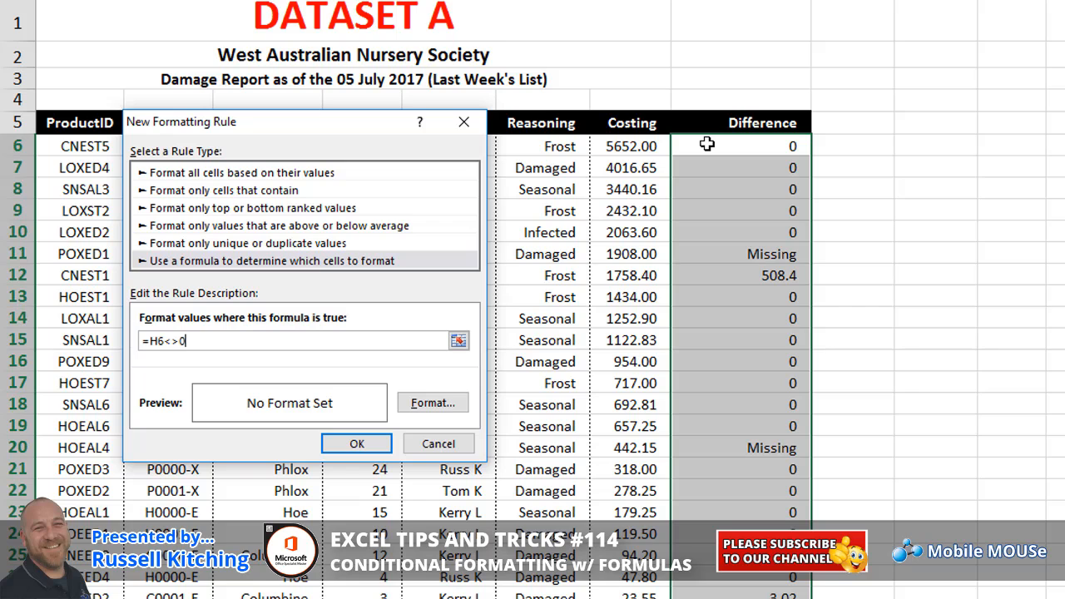
# Give the rule a red fill and white font colour, and apply it to the Difference cells
pyautogui.click(433, 404)
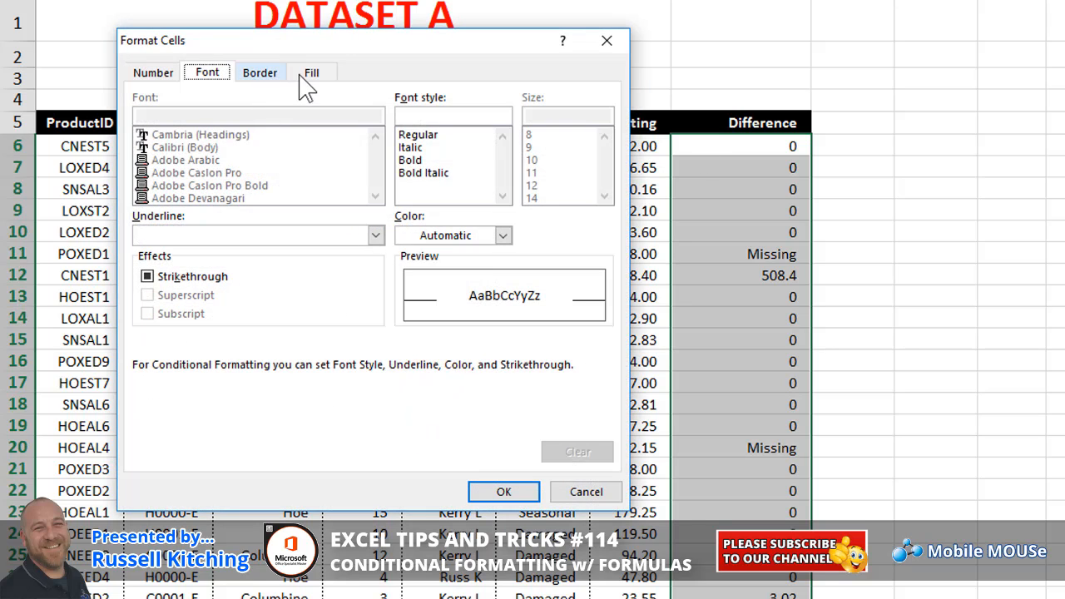
pyautogui.click(311, 74)
pyautogui.click(168, 265)
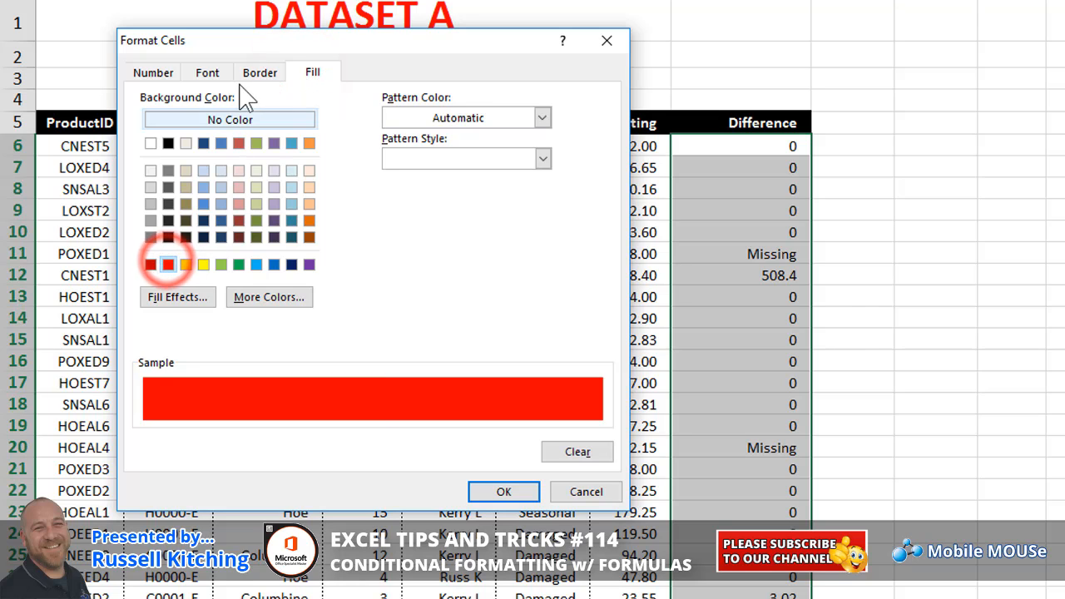
pyautogui.click(208, 73)
pyautogui.click(502, 235)
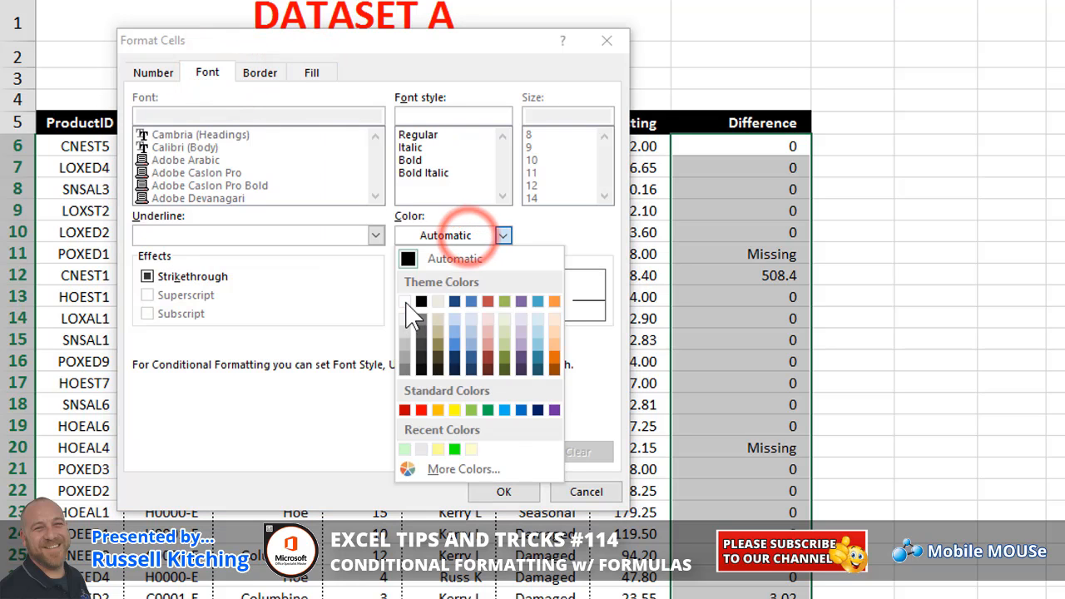
pyautogui.click(409, 300)
pyautogui.click(503, 491)
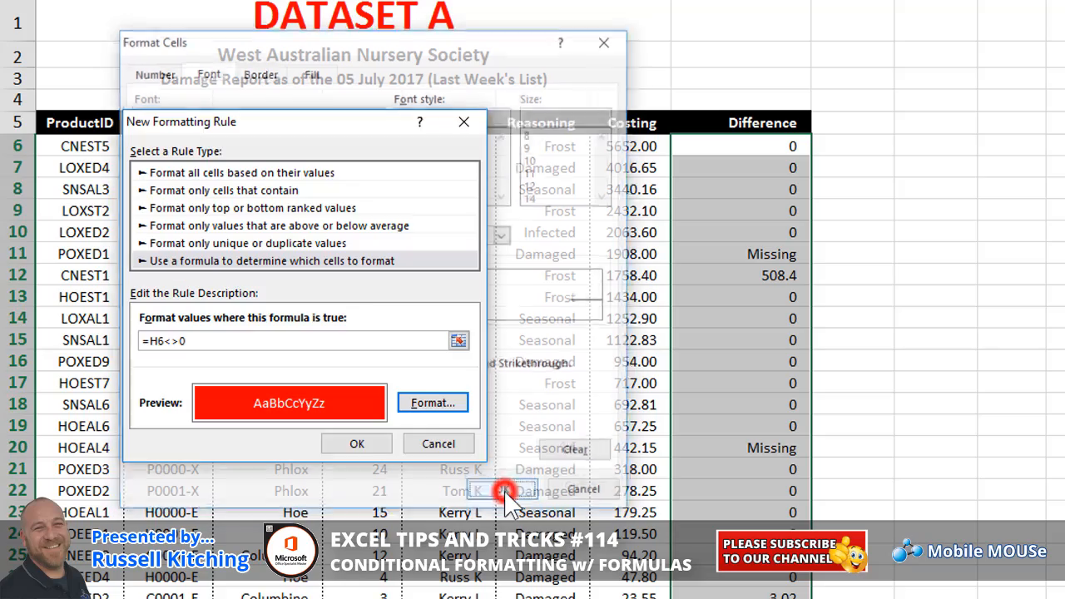
pyautogui.click(366, 450)
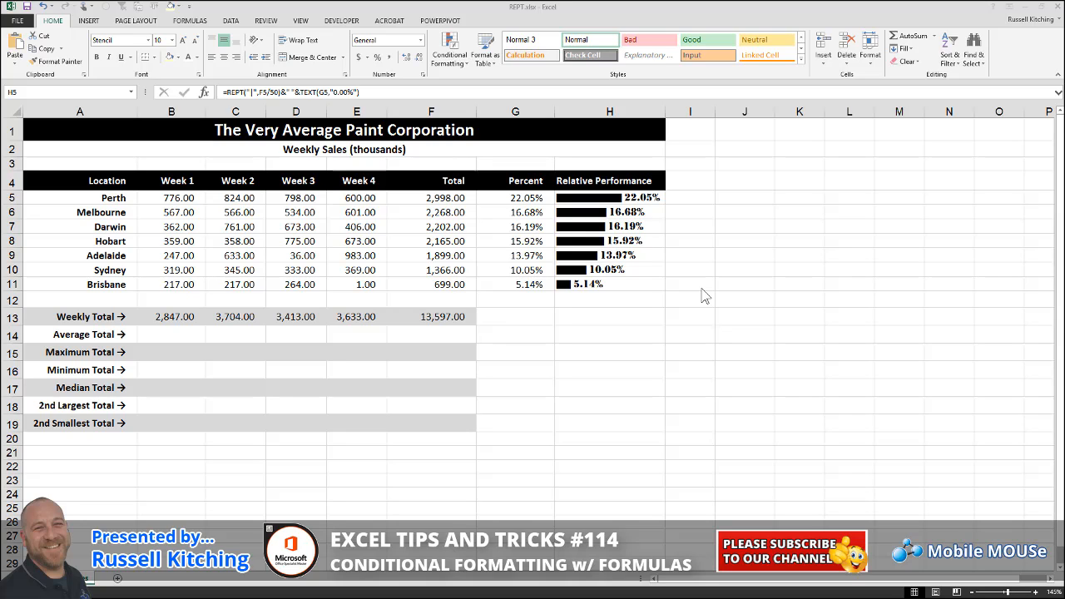
# Start a formula-based conditional formatting rule for the Relative Performance cells H5:H11 in the REPT.xlsx workbook
pyautogui.click(613, 200)
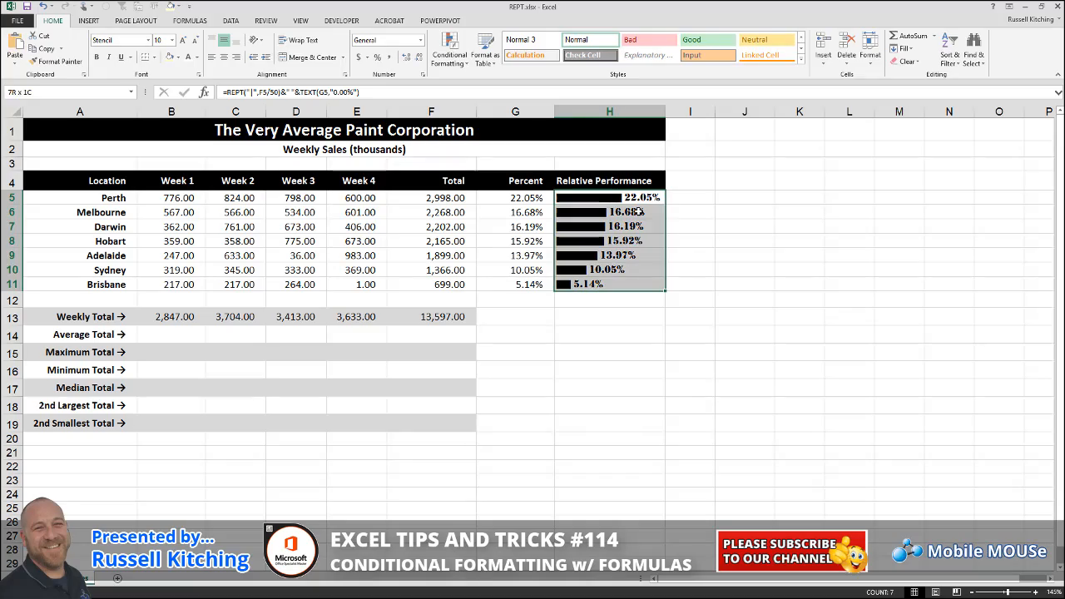
pyautogui.hotkey('ctrl', 'shift', 'Down')
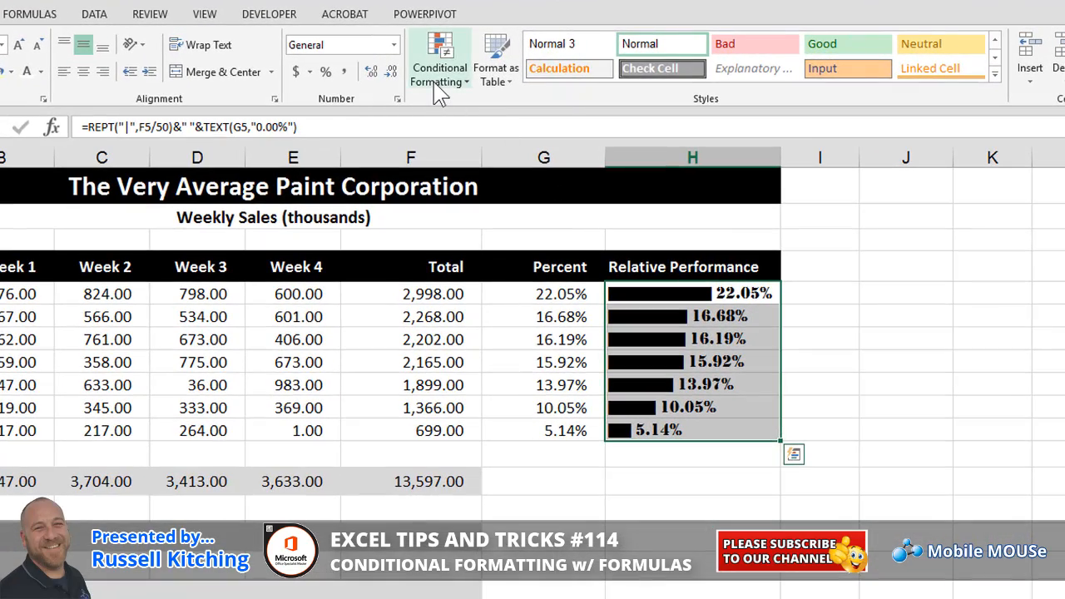
pyautogui.click(439, 60)
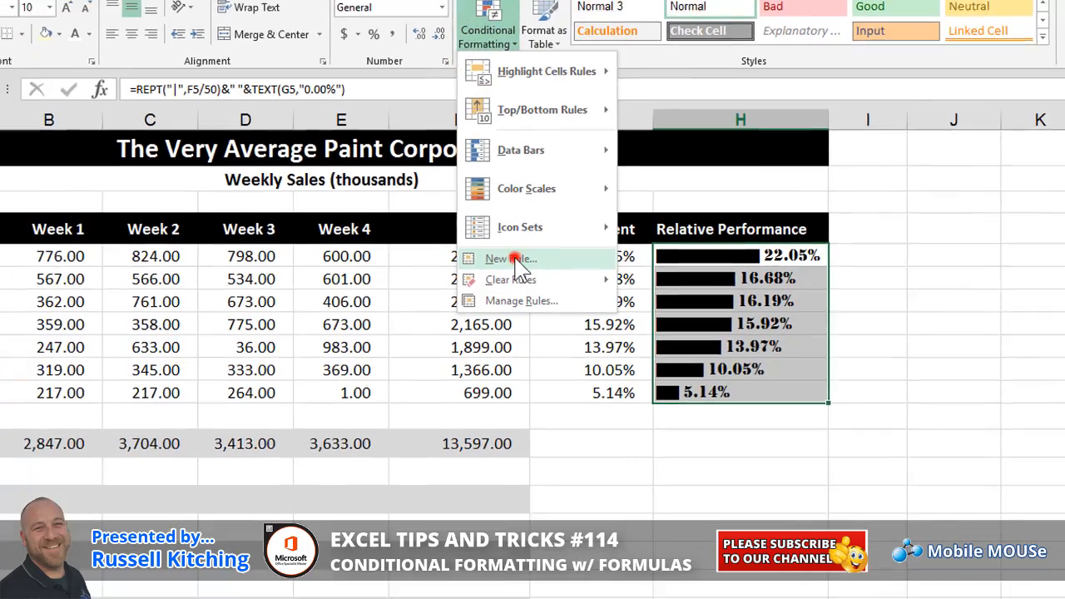
pyautogui.click(463, 298)
pyautogui.click(202, 187)
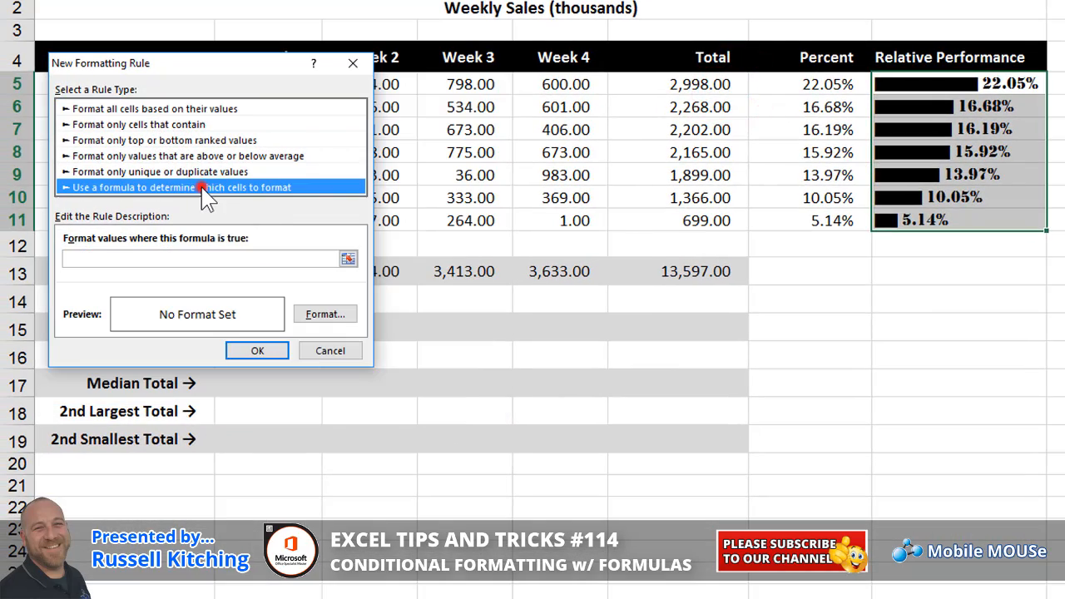
pyautogui.click(224, 260)
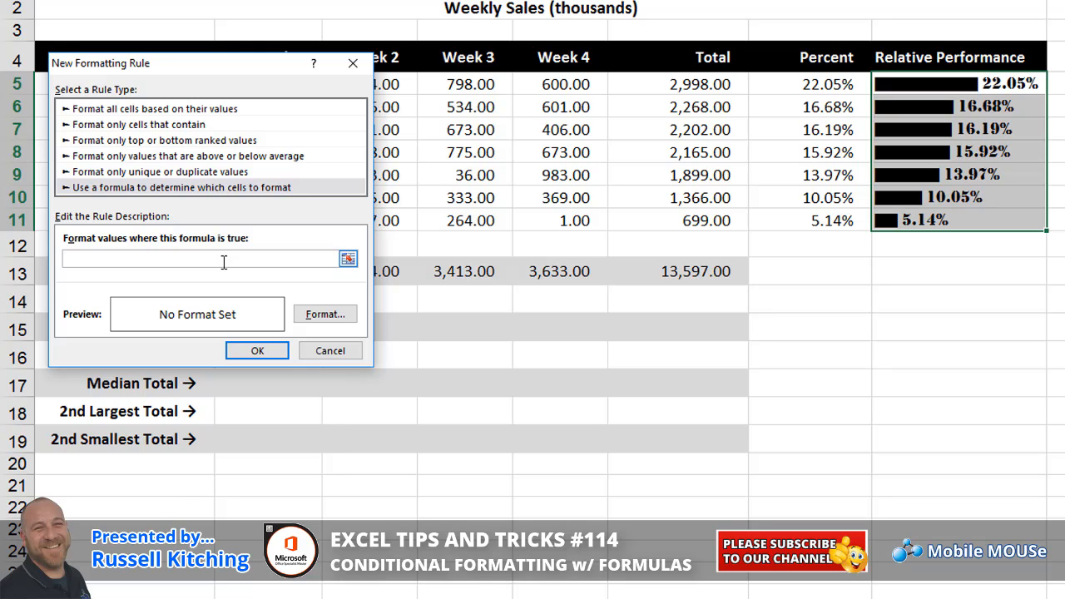
# Set the rule's formula to =$G5=max($G$5:$G$11) so it targets the highest percentage
pyautogui.click(223, 262)
pyautogui.write('=')
pyautogui.click(838, 86)
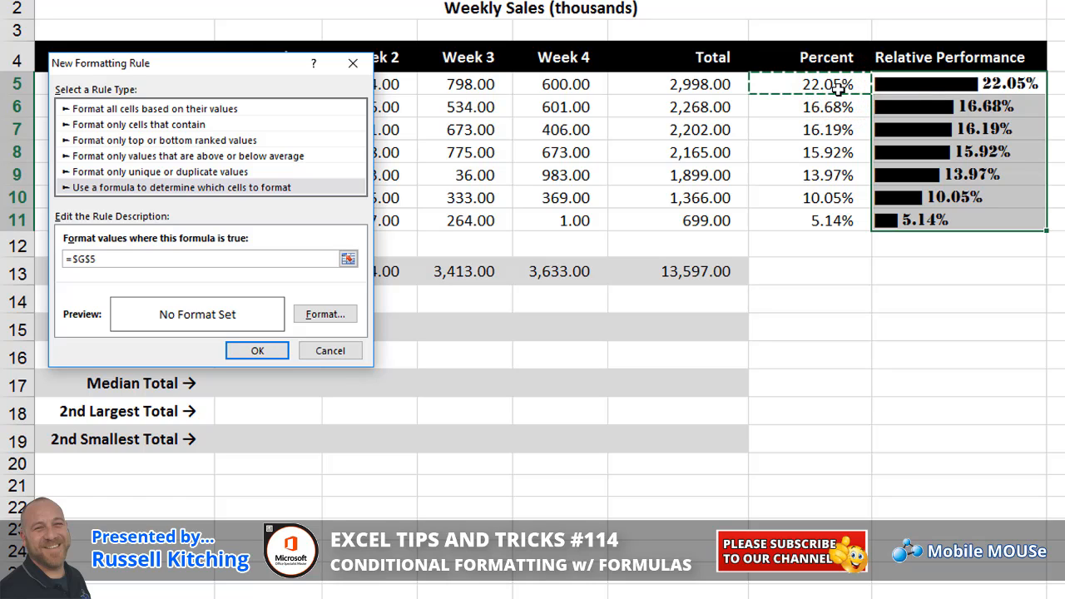
pyautogui.press('F4')
pyautogui.press('F4')
pyautogui.write('=max(')
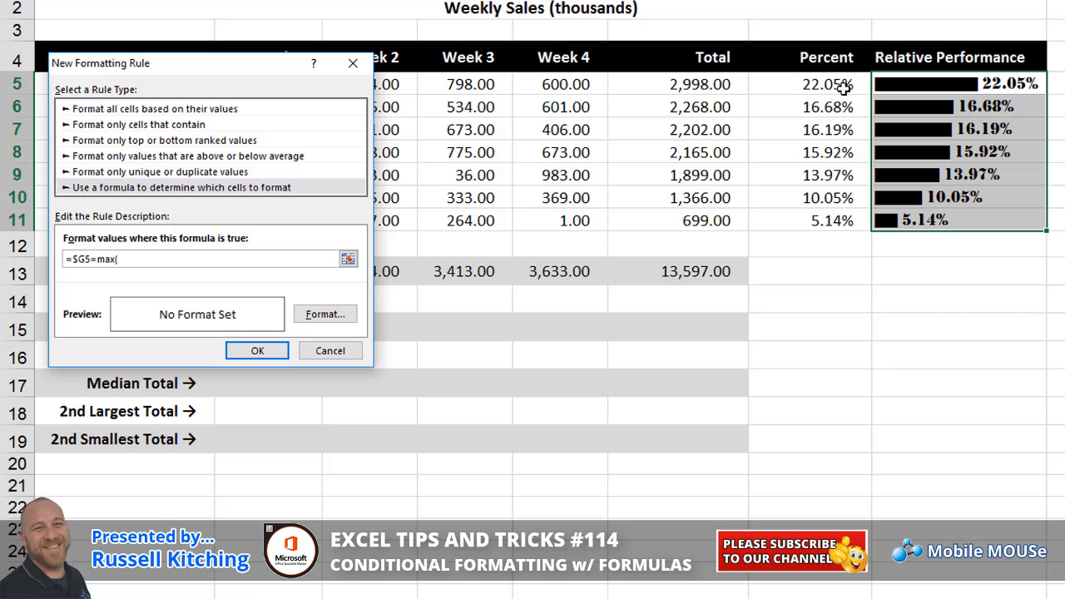
pyautogui.moveTo(842, 88); pyautogui.dragTo(841, 217)
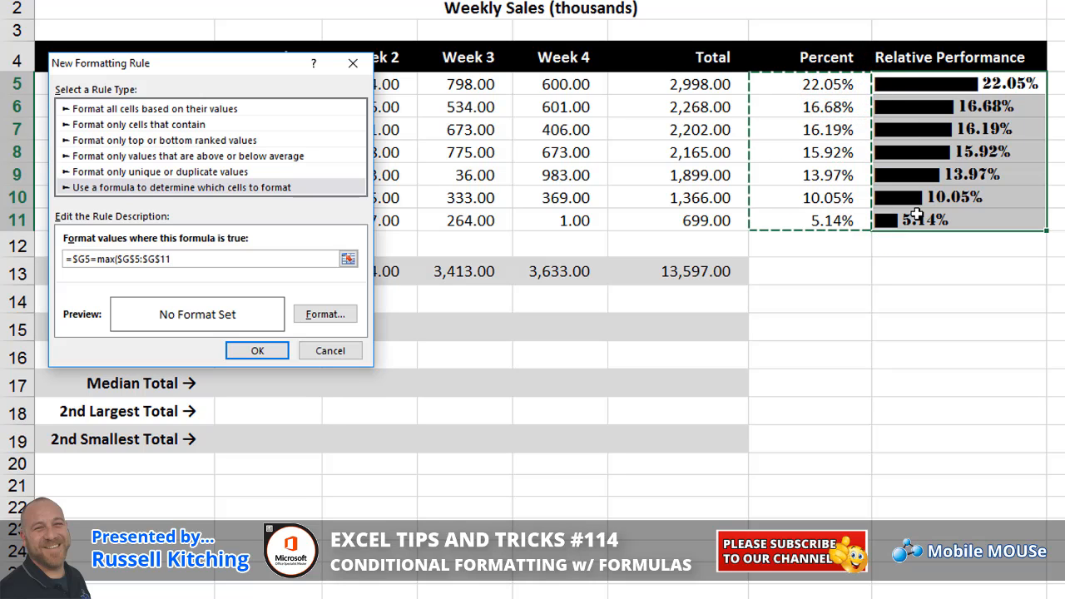
pyautogui.write(')')
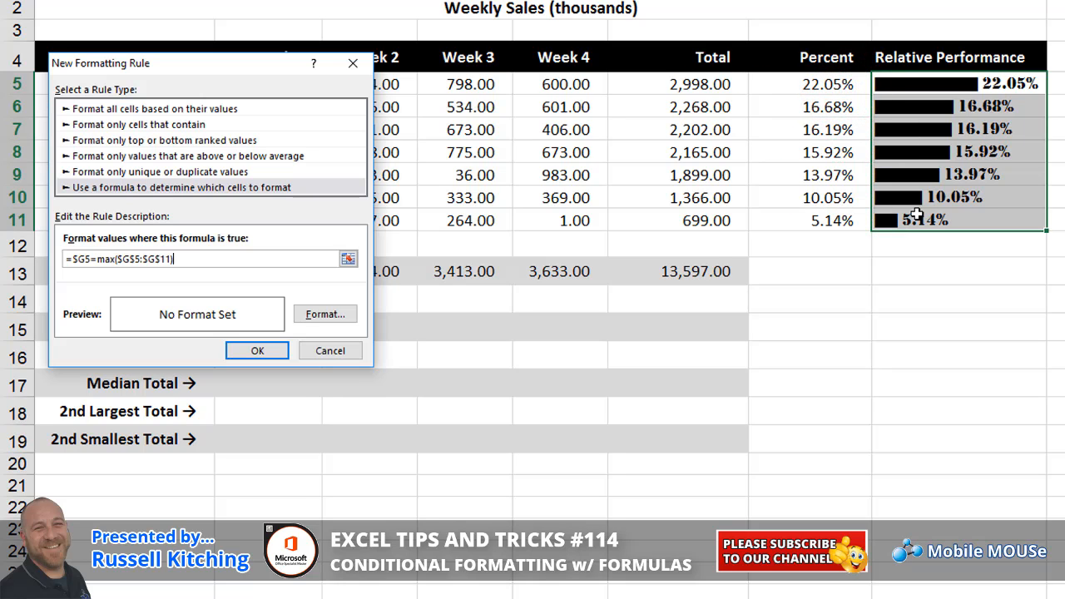
# Set the rule's font colour to dark green and apply it to the Relative Performance cells
pyautogui.click(343, 316)
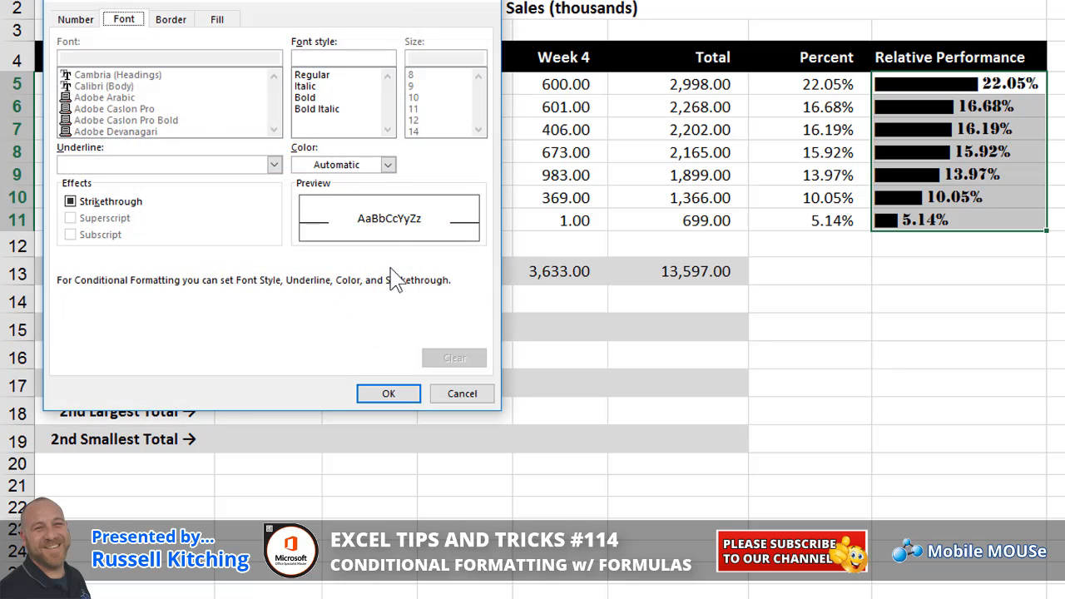
pyautogui.click(388, 164)
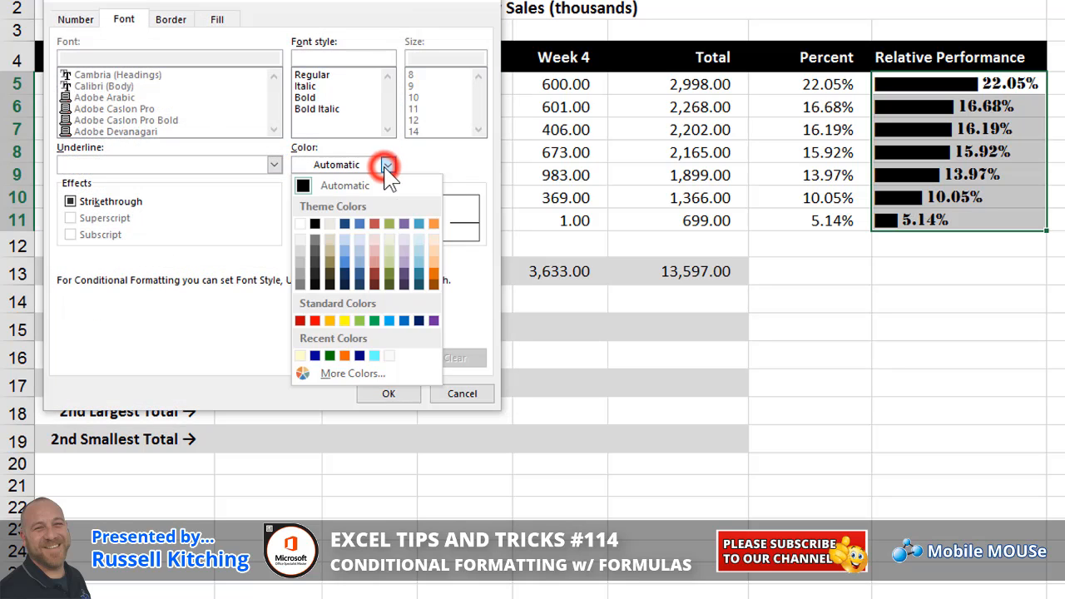
pyautogui.click(330, 356)
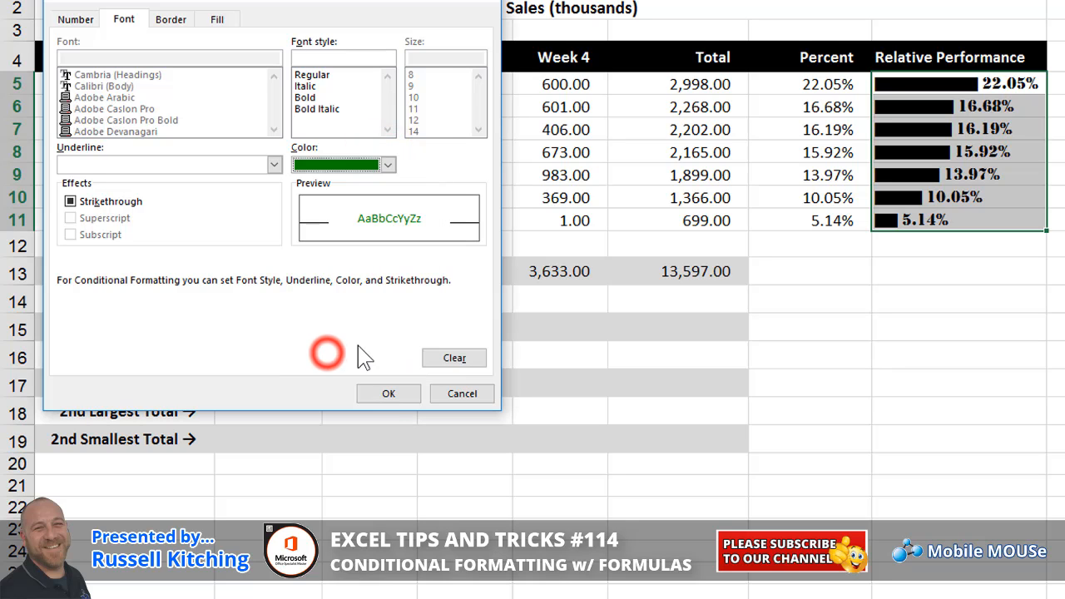
pyautogui.click(390, 396)
pyautogui.click(268, 355)
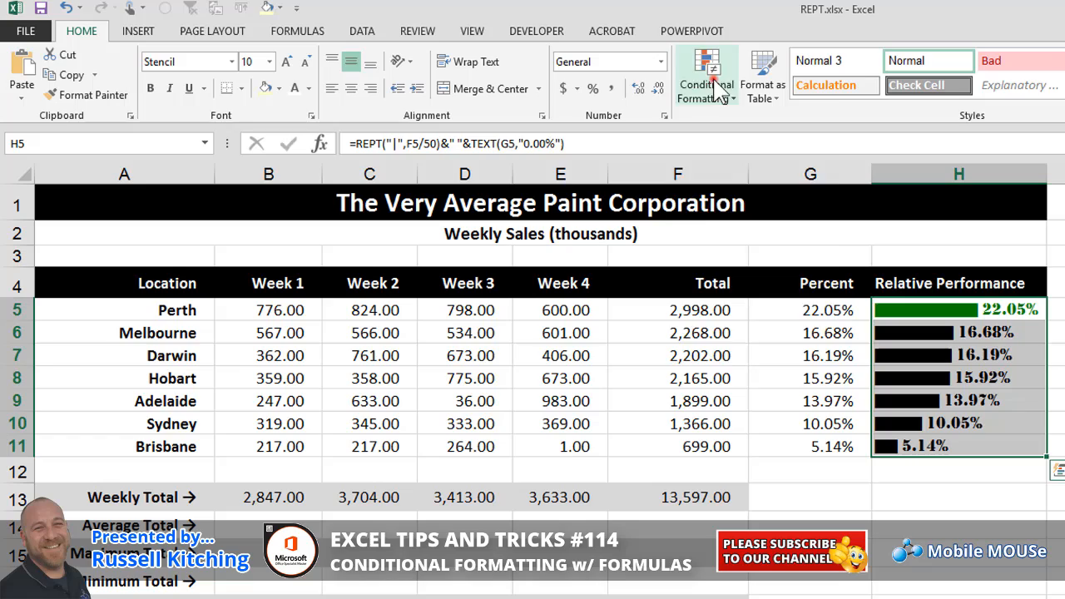
# Start a second formula-based conditional formatting rule for the Relative Performance cells
pyautogui.click(718, 90)
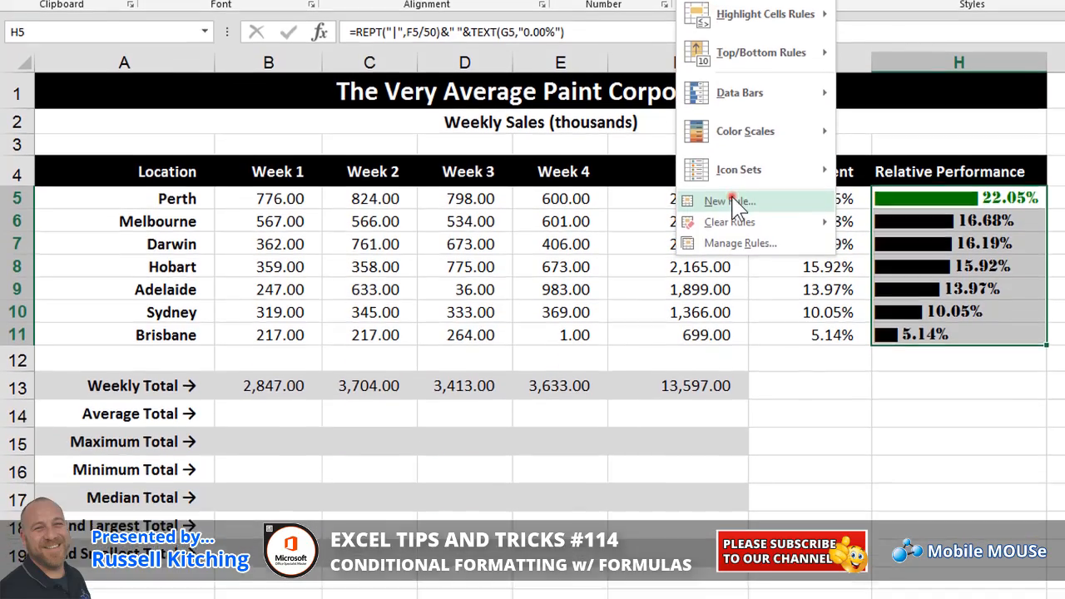
pyautogui.click(716, 349)
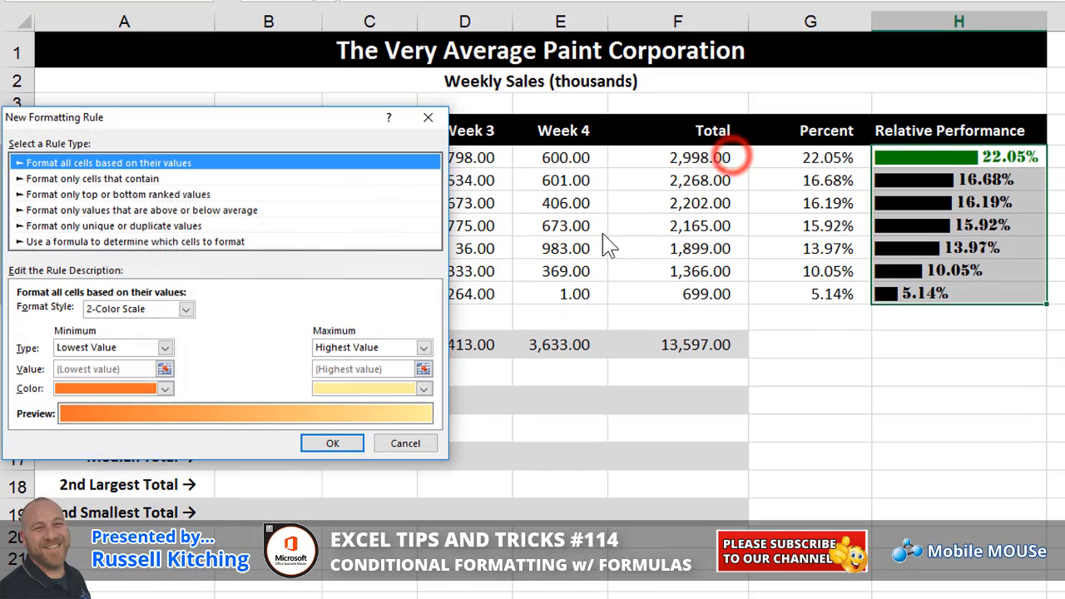
pyautogui.click(136, 242)
pyautogui.click(148, 312)
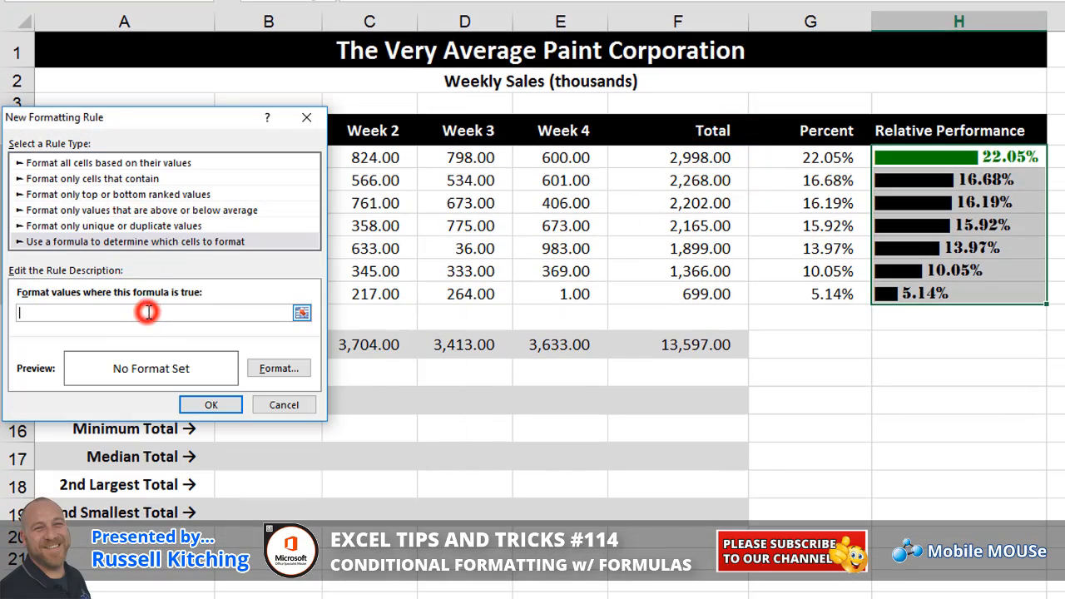
pyautogui.write('=min')
pyautogui.press('BackSpace')
pyautogui.press('BackSpace')
pyautogui.press('BackSpace')
pyautogui.press('BackSpace')
# Set the second rule's formula to =$G5=min($G$5:$G$11) so it targets the lowest percentage
pyautogui.click(814, 159)
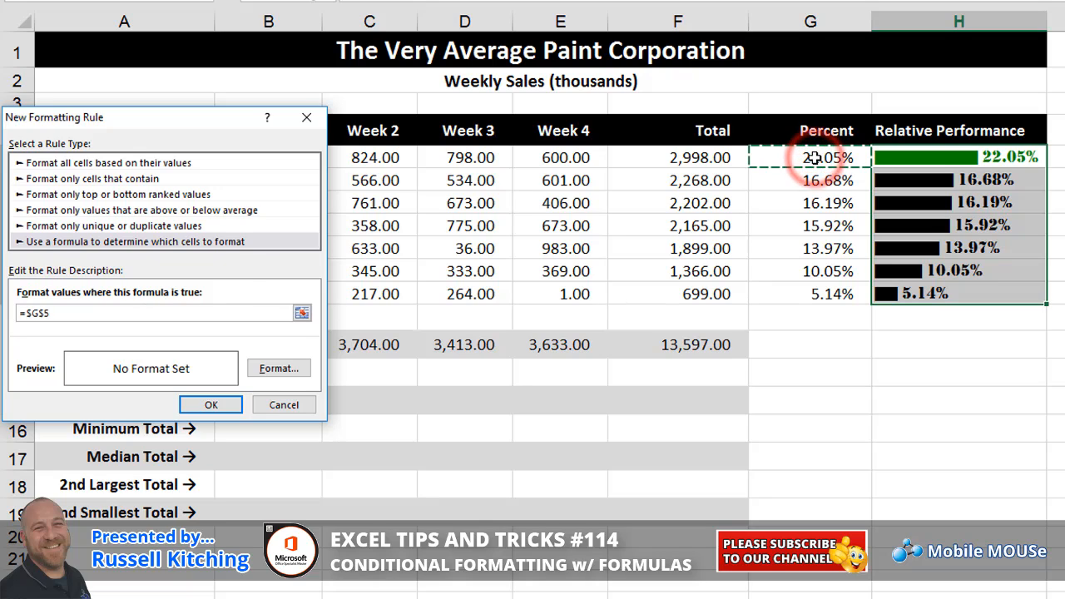
pyautogui.press('F4')
pyautogui.press('F4')
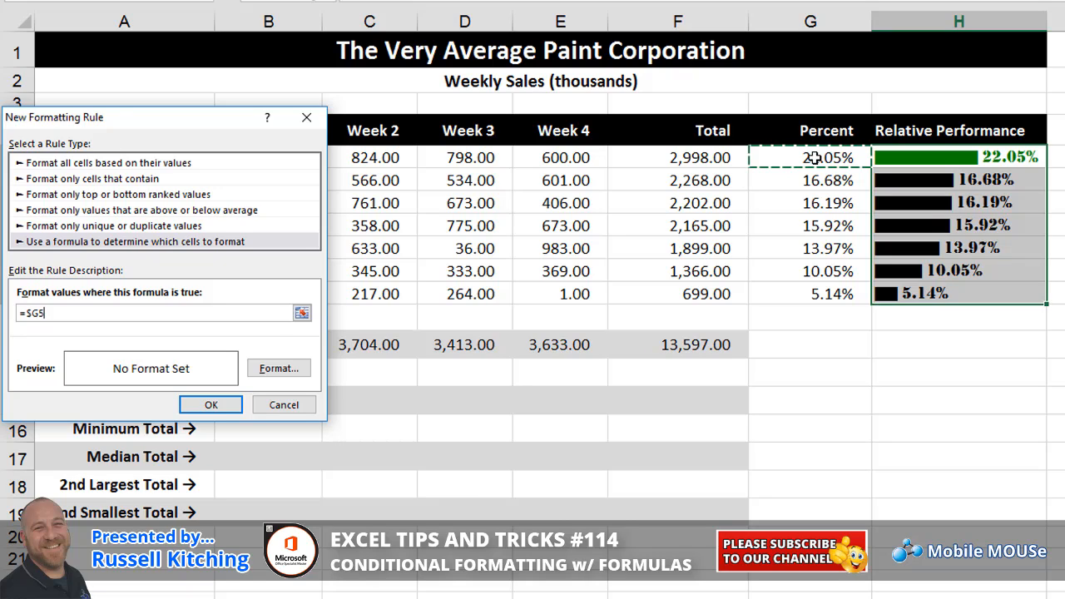
pyautogui.write('=')
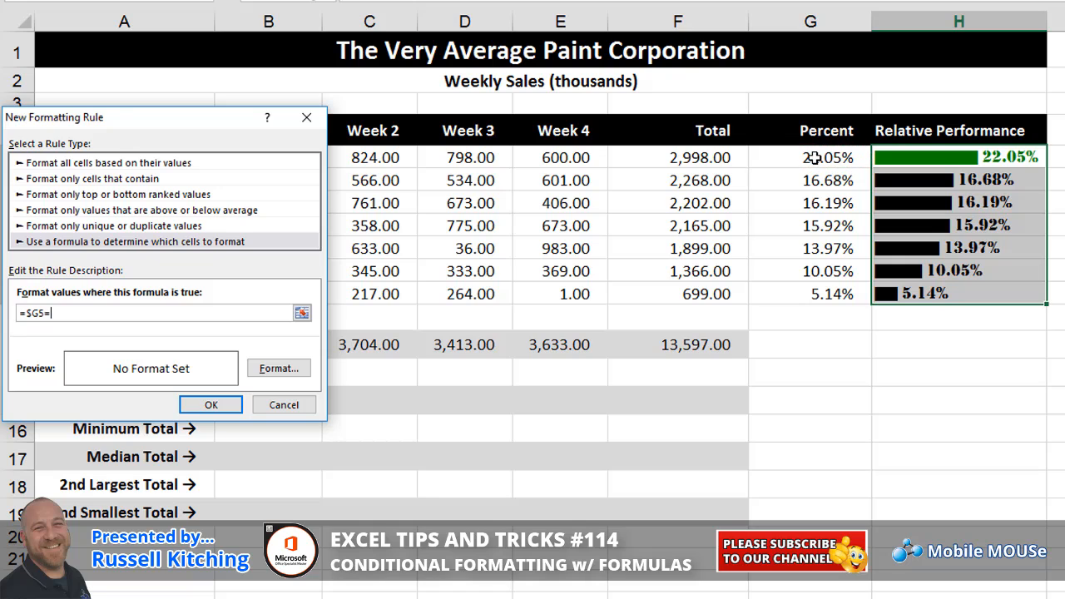
pyautogui.write('min(')
pyautogui.moveTo(819, 157); pyautogui.dragTo(828, 293)
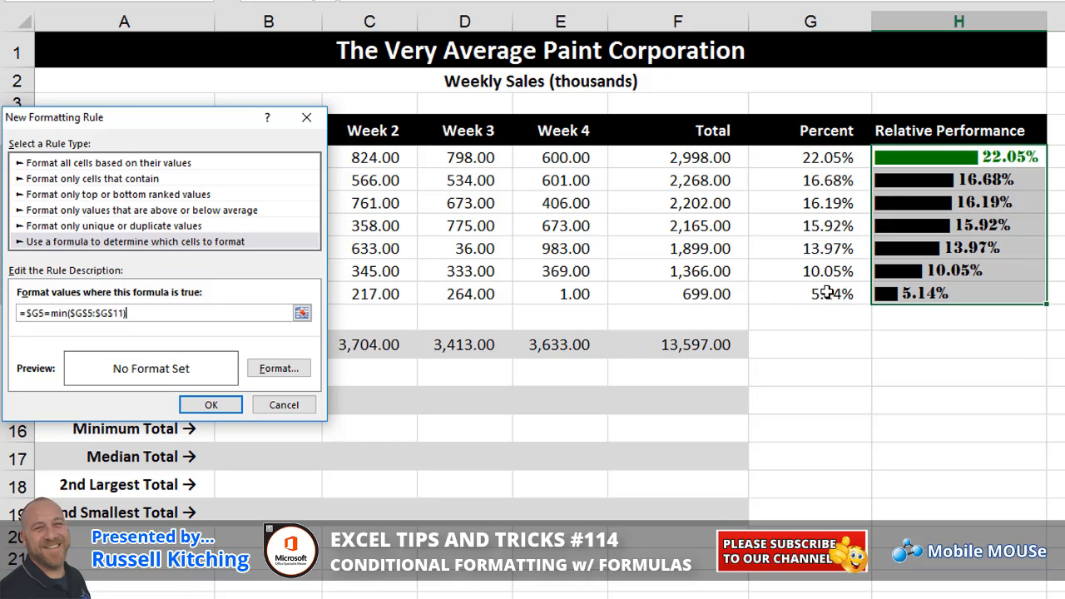
pyautogui.write(')')
# Set the font colour of the lowest-percentage rule to red
pyautogui.click(279, 367)
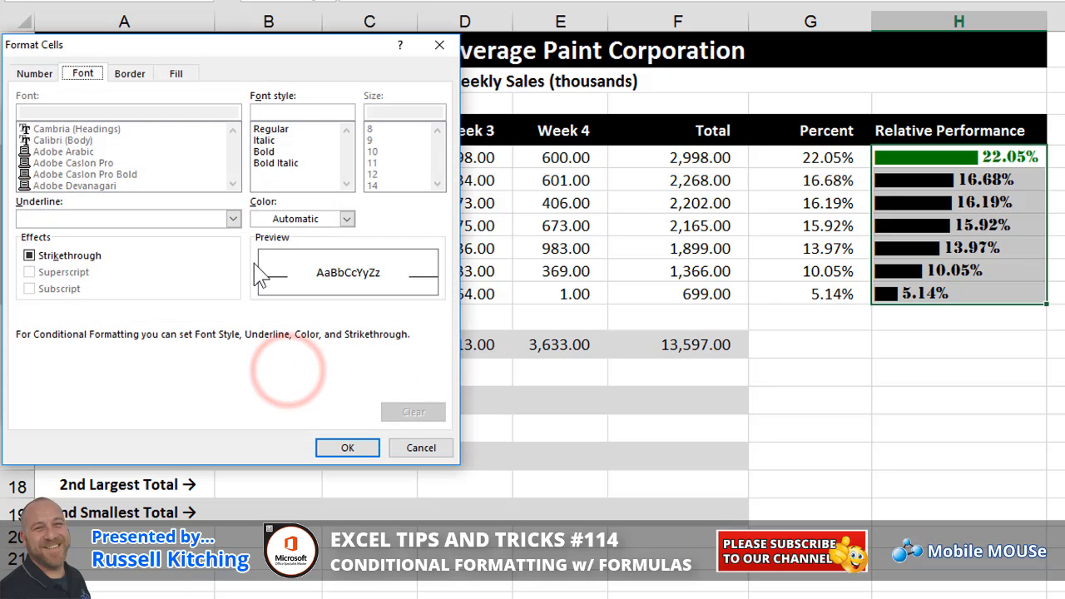
pyautogui.click(287, 218)
pyautogui.click(276, 376)
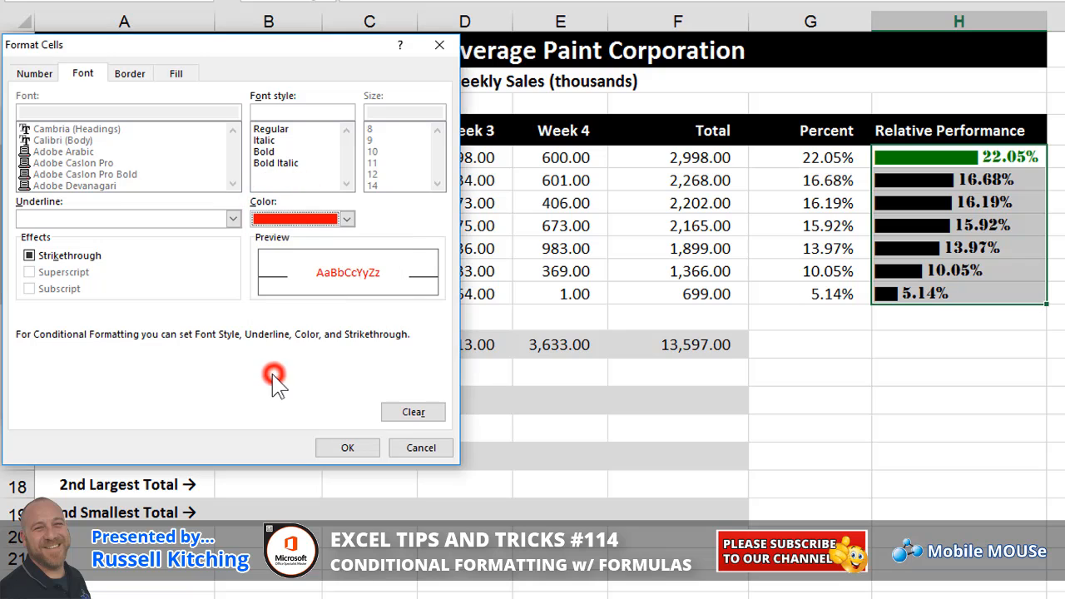
pyautogui.click(347, 448)
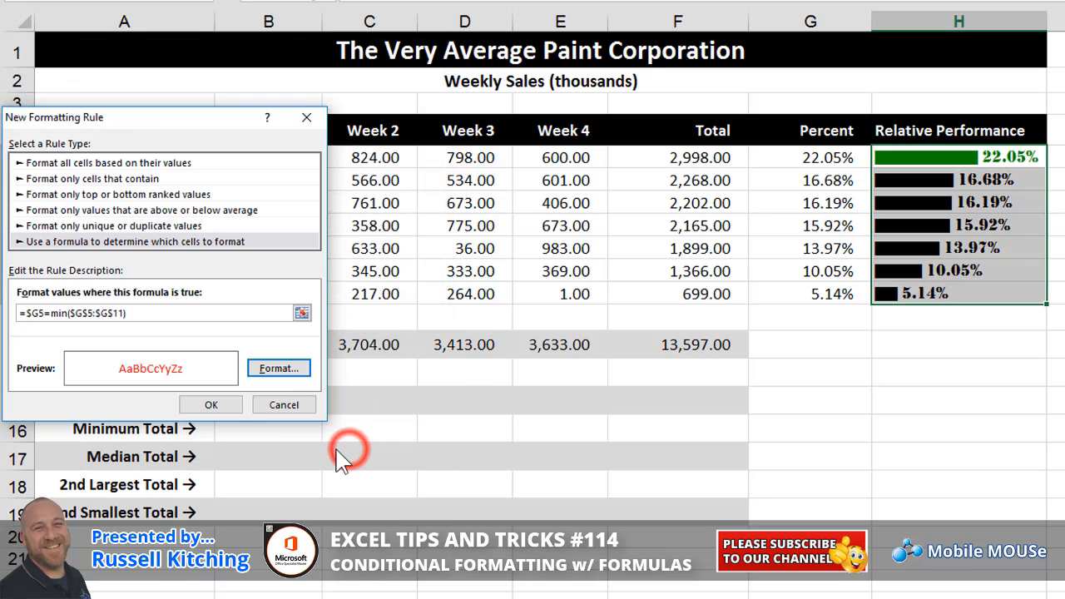
# Apply the lowest-percentage rule and start a third formula-based conditional formatting rule for the Relative Performance cells
pyautogui.click(209, 404)
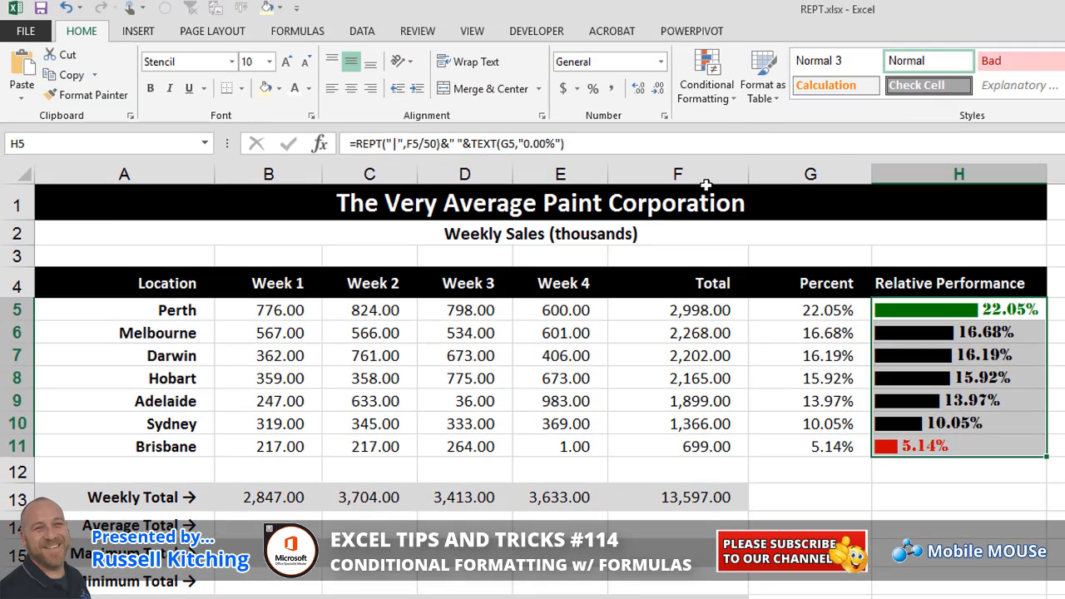
pyautogui.click(720, 99)
pyautogui.click(730, 314)
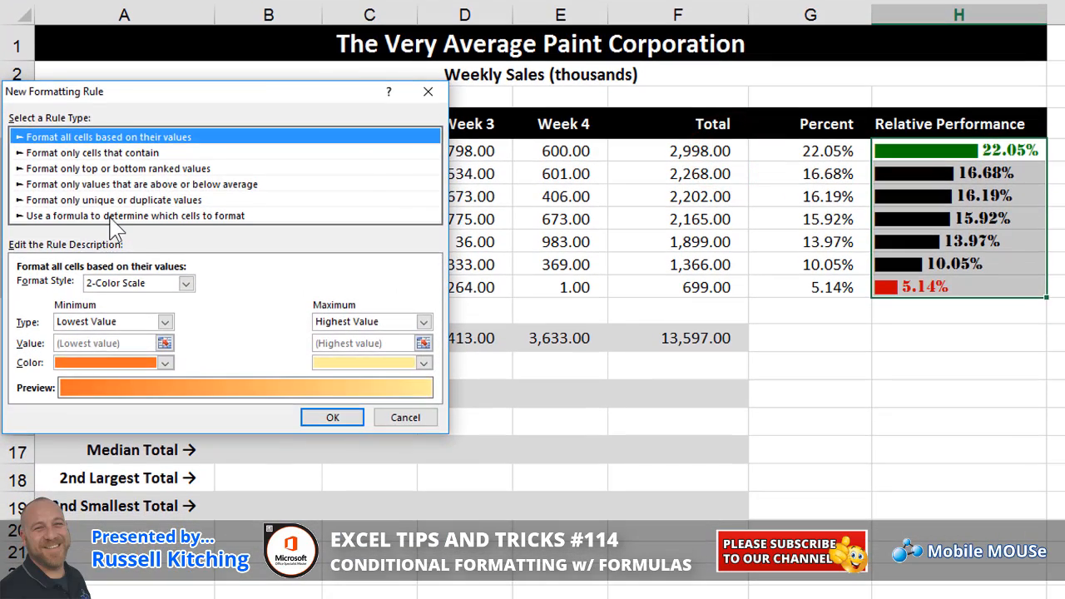
pyautogui.click(108, 216)
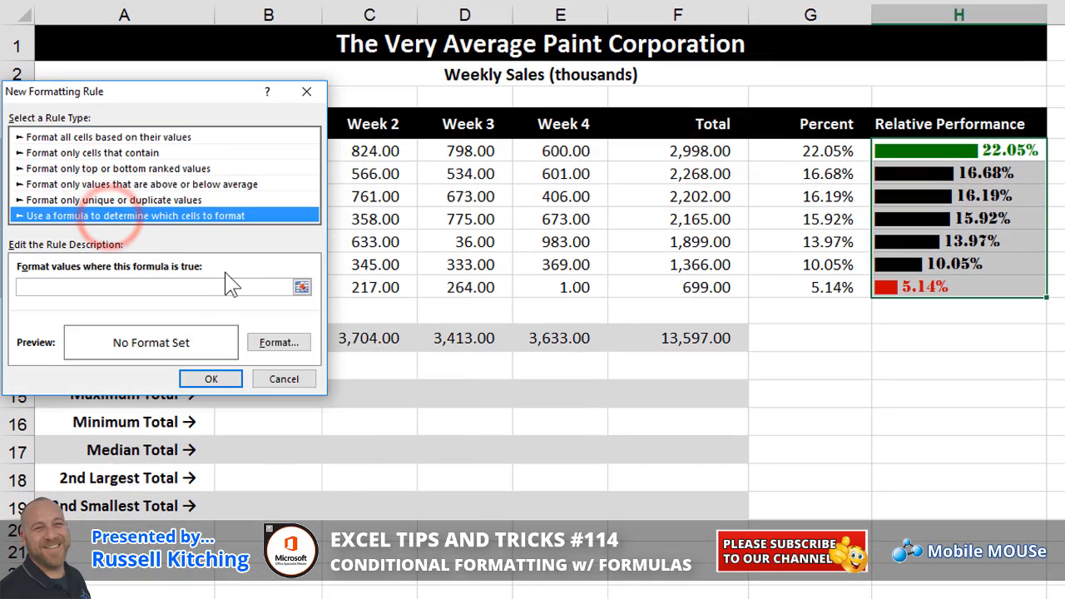
pyautogui.click(164, 286)
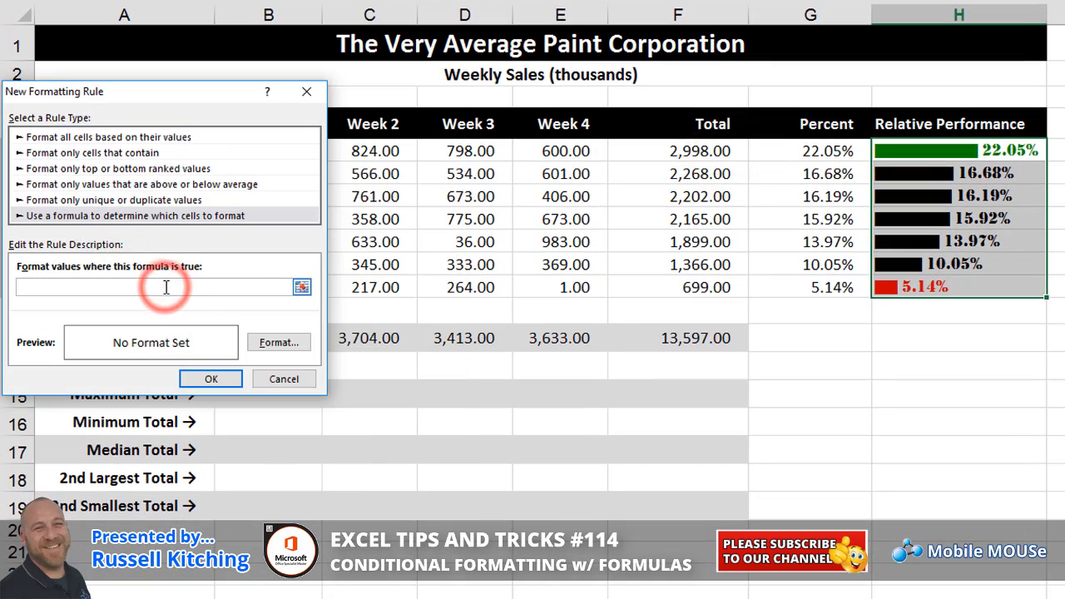
# Set the third rule's formula to =$G5=large($G$5:$G$11,2) so it targets the second-highest percentage
pyautogui.write('=')
pyautogui.click(810, 150)
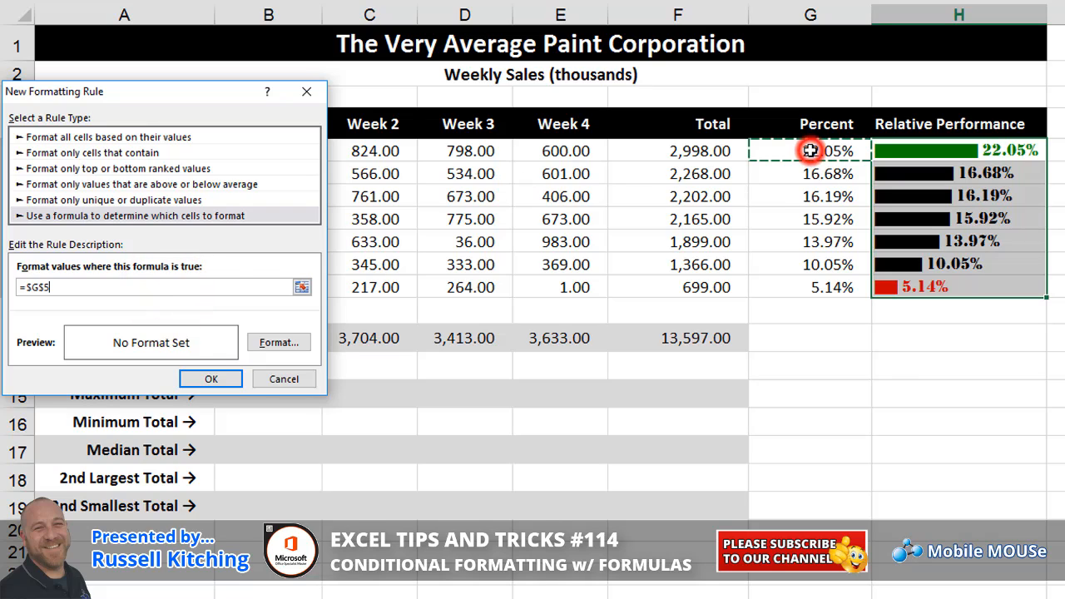
pyautogui.press('F4')
pyautogui.press('F4')
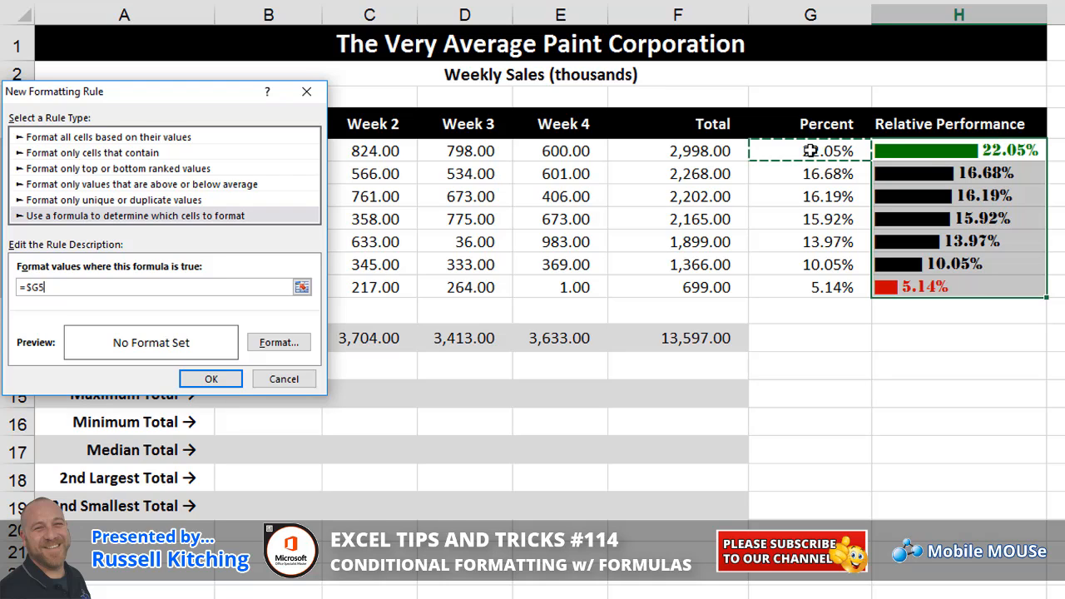
pyautogui.write('=')
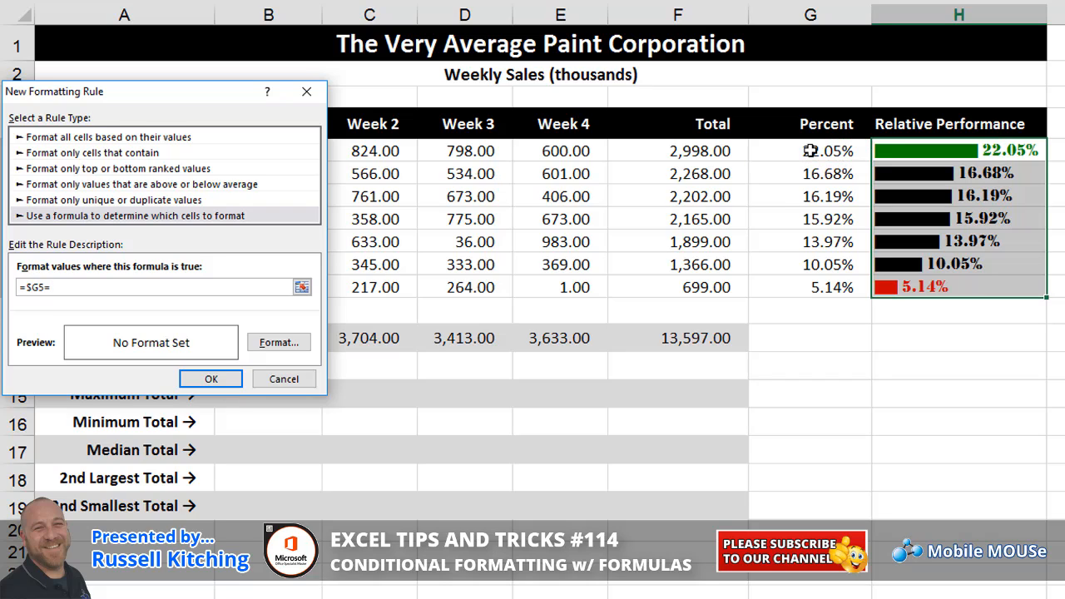
pyautogui.write('large(')
pyautogui.moveTo(812, 149); pyautogui.dragTo(804, 288)
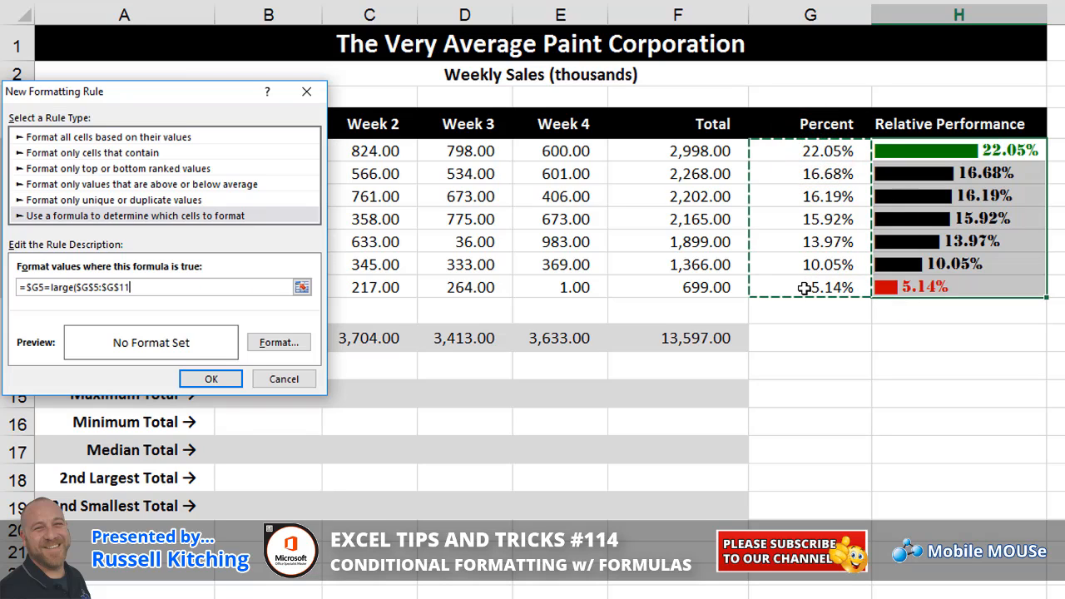
pyautogui.write(',2')
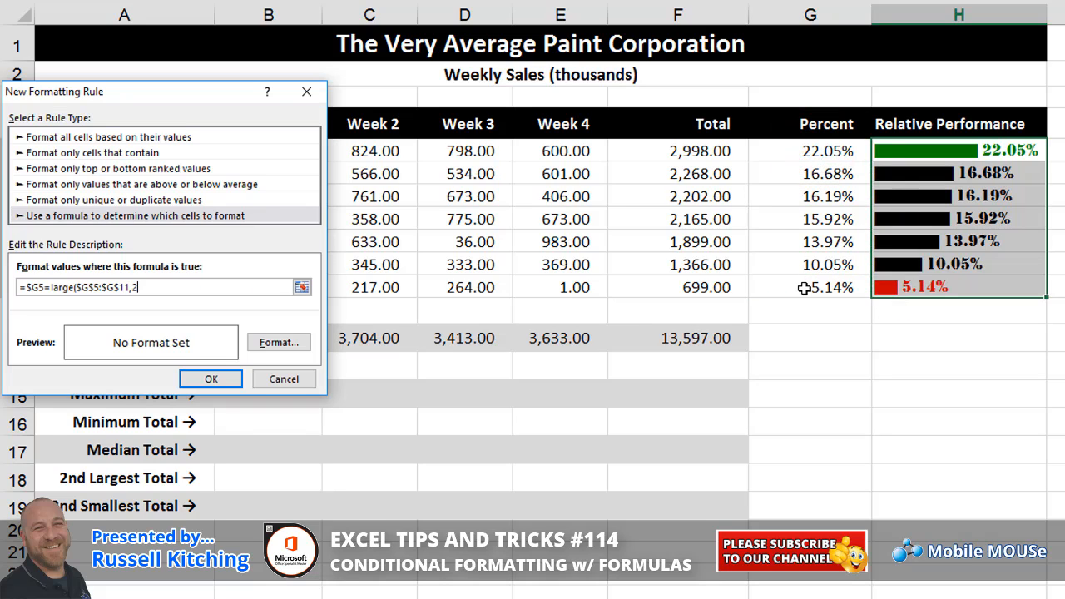
pyautogui.write(')')
# Set the font colour of the second-highest-percentage rule to the standard light green
pyautogui.click(277, 343)
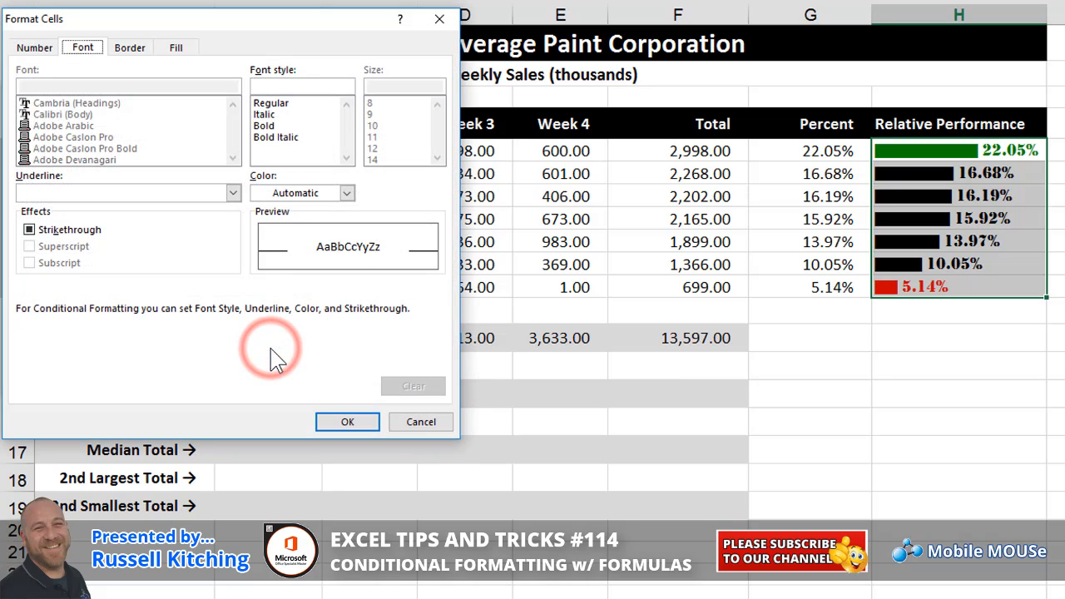
pyautogui.click(288, 193)
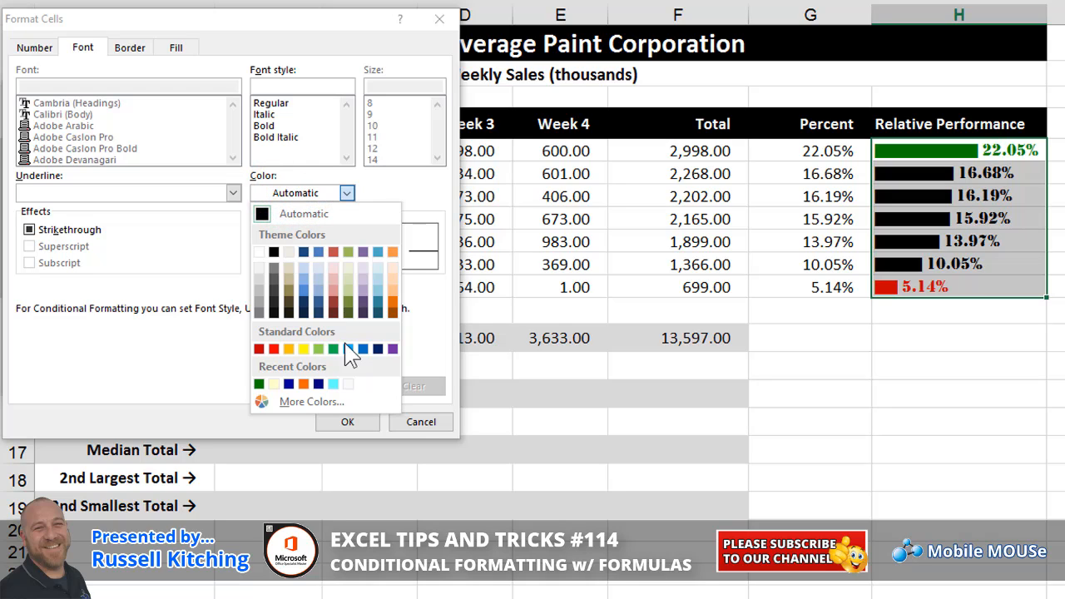
pyautogui.click(318, 350)
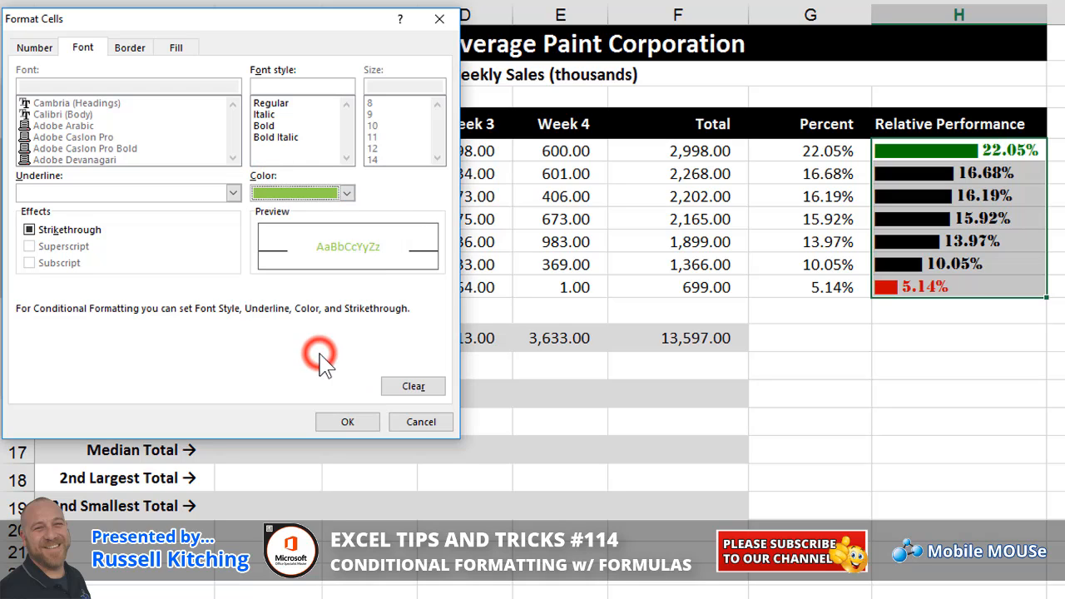
pyautogui.click(350, 422)
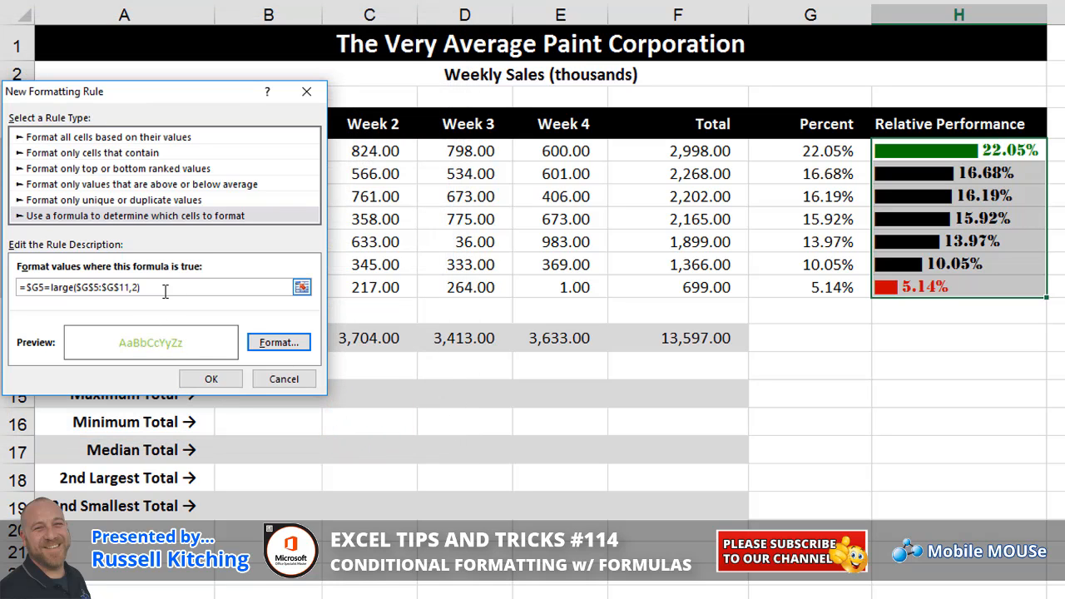
# Copy the second-highest rule's whole formula and apply the rule to the Relative Performance cells
pyautogui.moveTo(164, 292); pyautogui.dragTo(19, 289)
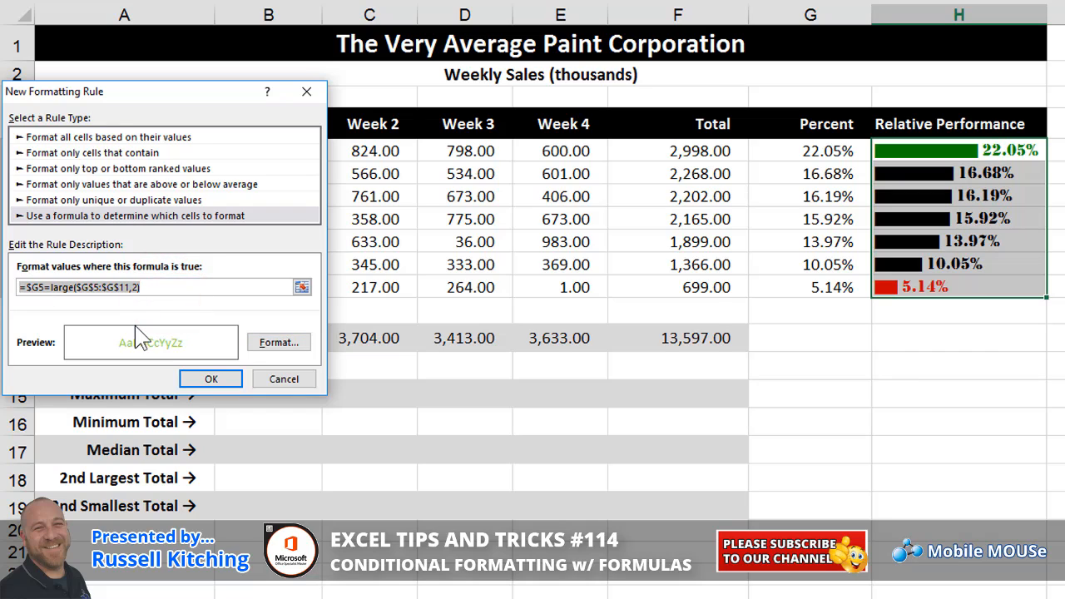
pyautogui.hotkey('ctrl', 'c')
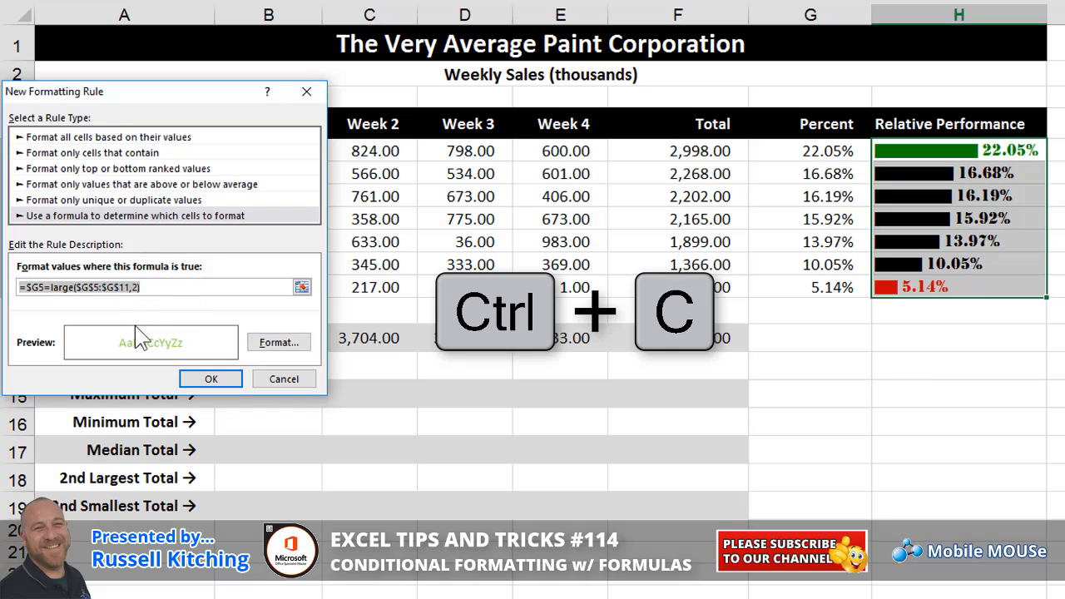
pyautogui.click(162, 287)
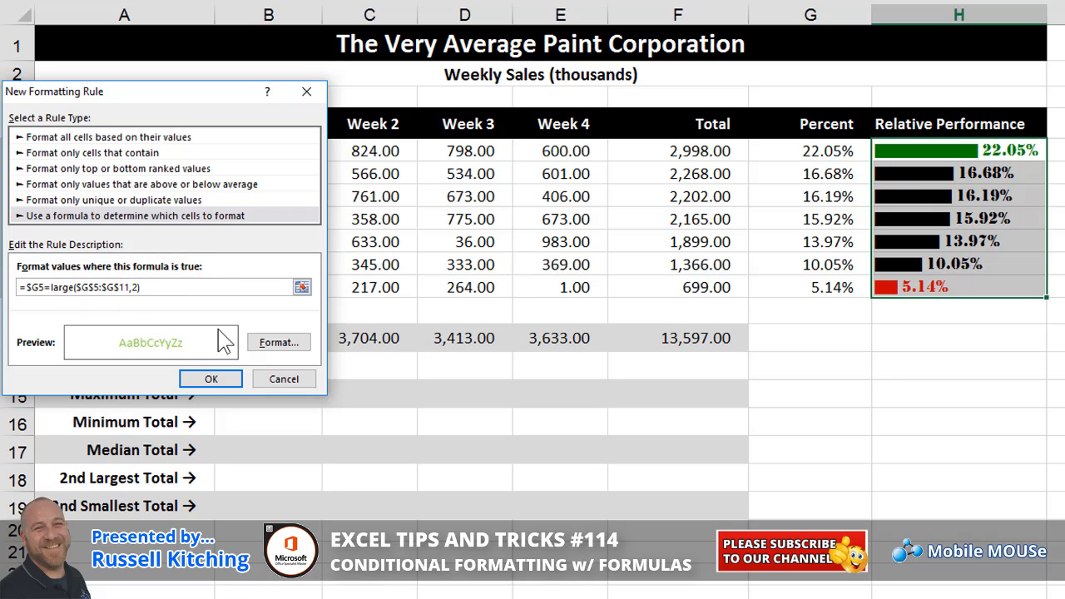
pyautogui.click(210, 379)
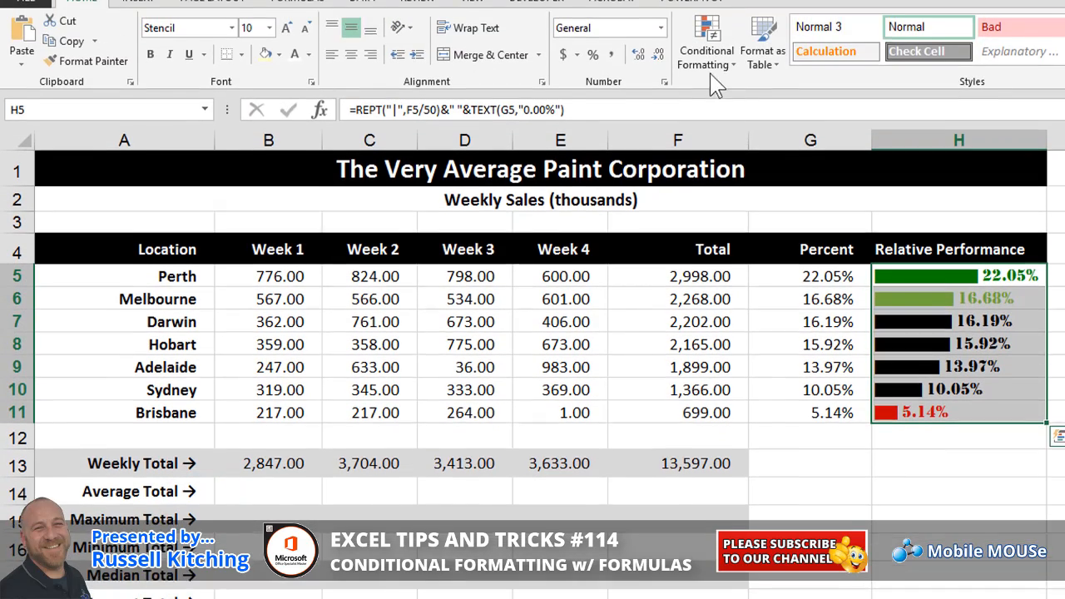
# Create a fourth formula-based rule, reusing the copied formula changed to =$G5=small($G$5:$G$11,2) so it targets the second-lowest percentage
pyautogui.click(707, 45)
pyautogui.click(718, 277)
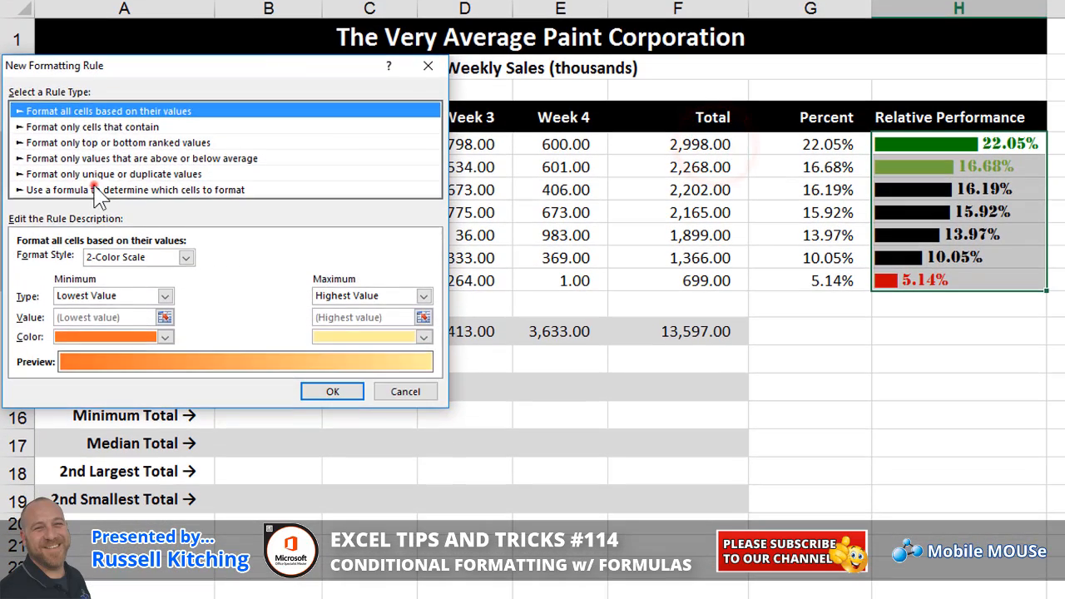
pyautogui.click(95, 305)
pyautogui.click(213, 261)
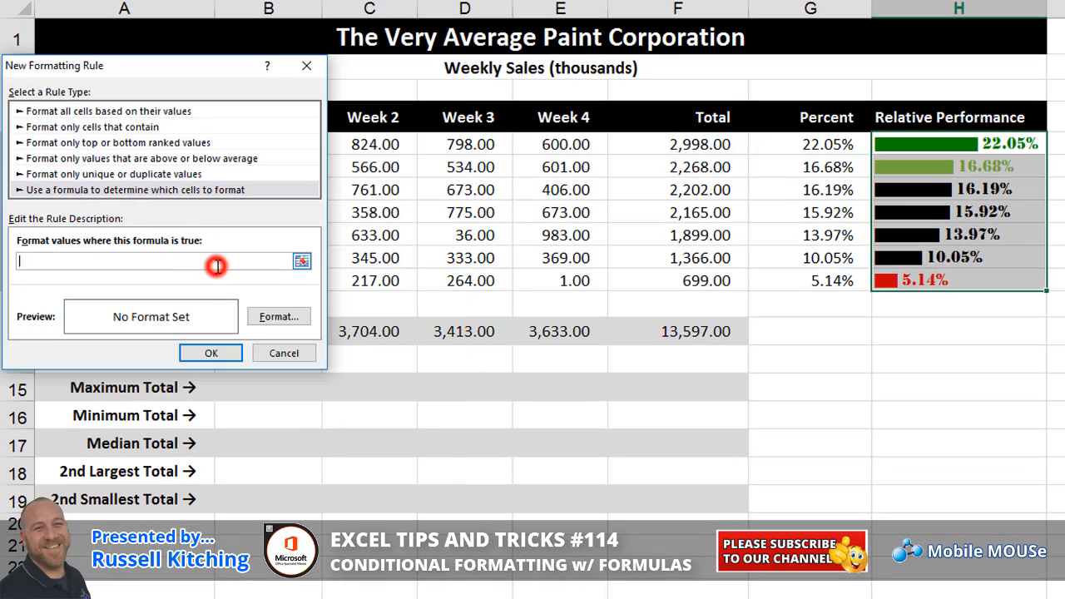
pyautogui.hotkey('ctrl', 'v')
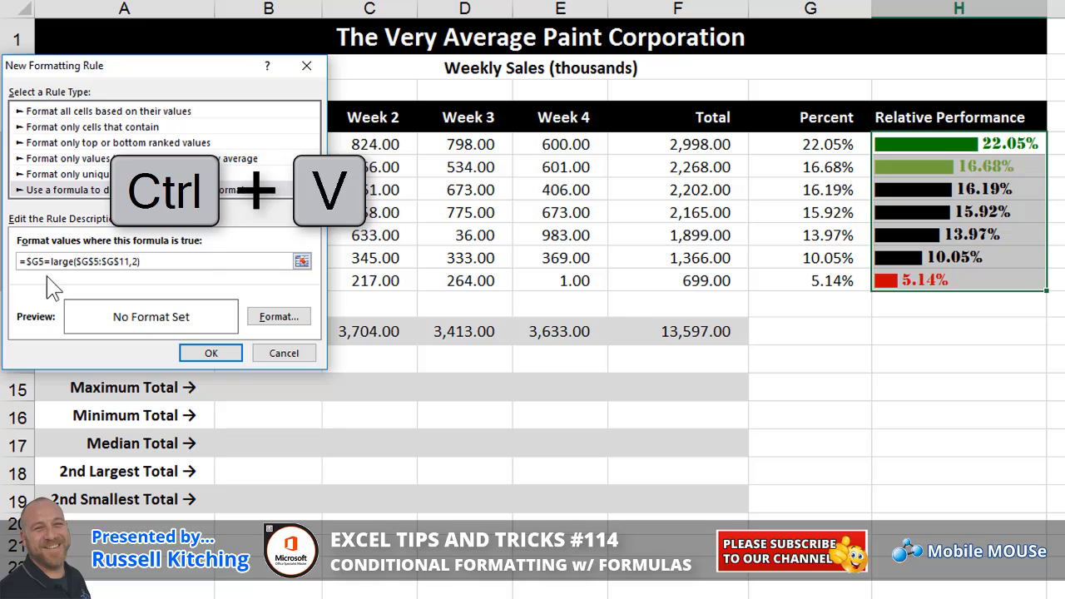
pyautogui.moveTo(50, 261); pyautogui.dragTo(76, 264)
pyautogui.write('small')
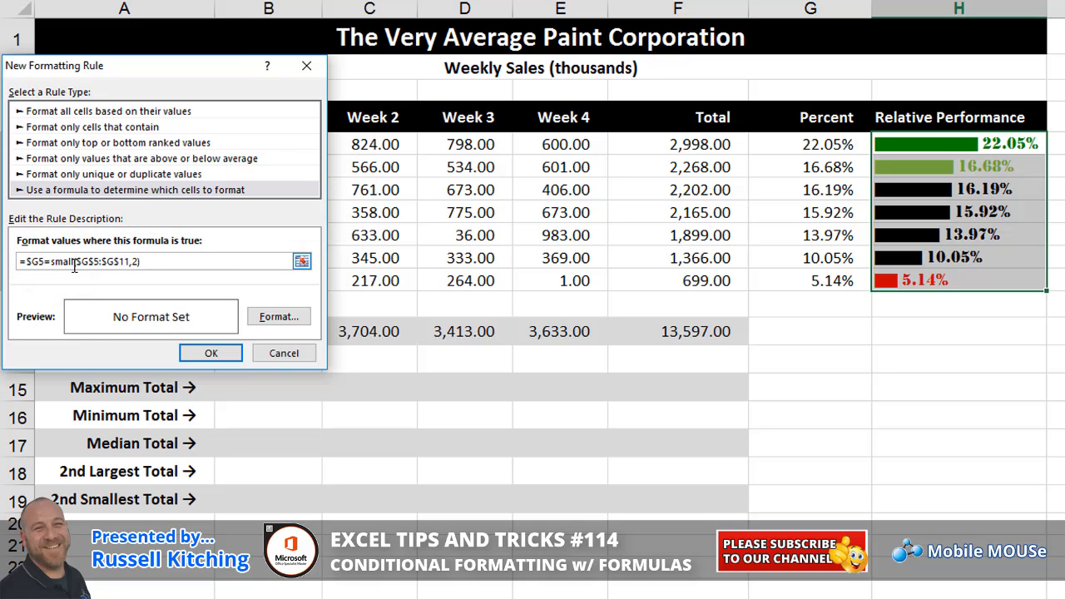
pyautogui.click(197, 263)
# Set the second-lowest rule's font colour to the standard orange and apply it to the Relative Performance cells
pyautogui.click(271, 323)
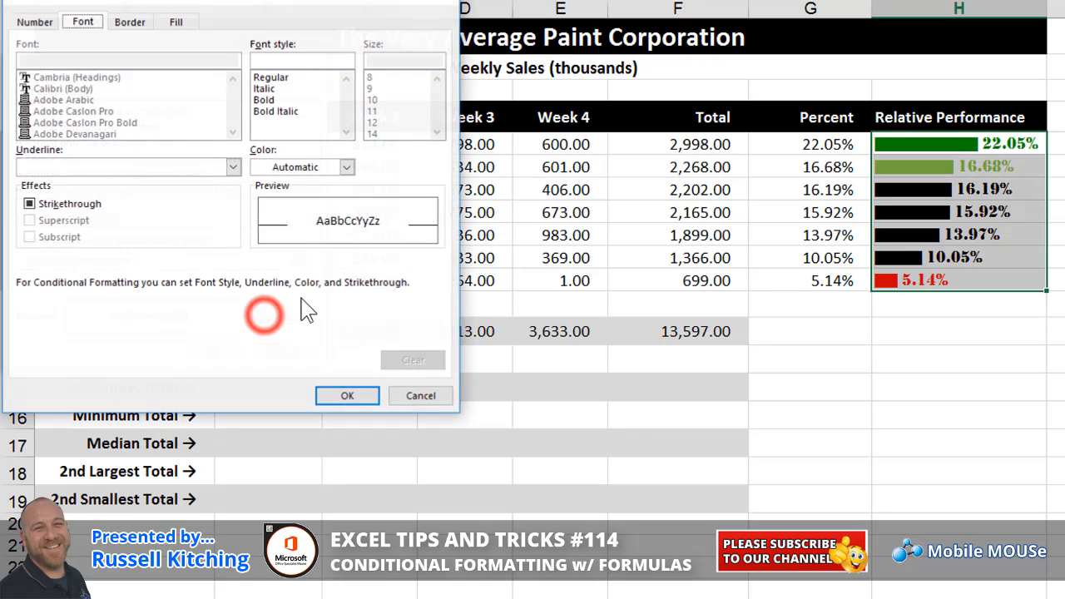
pyautogui.click(287, 164)
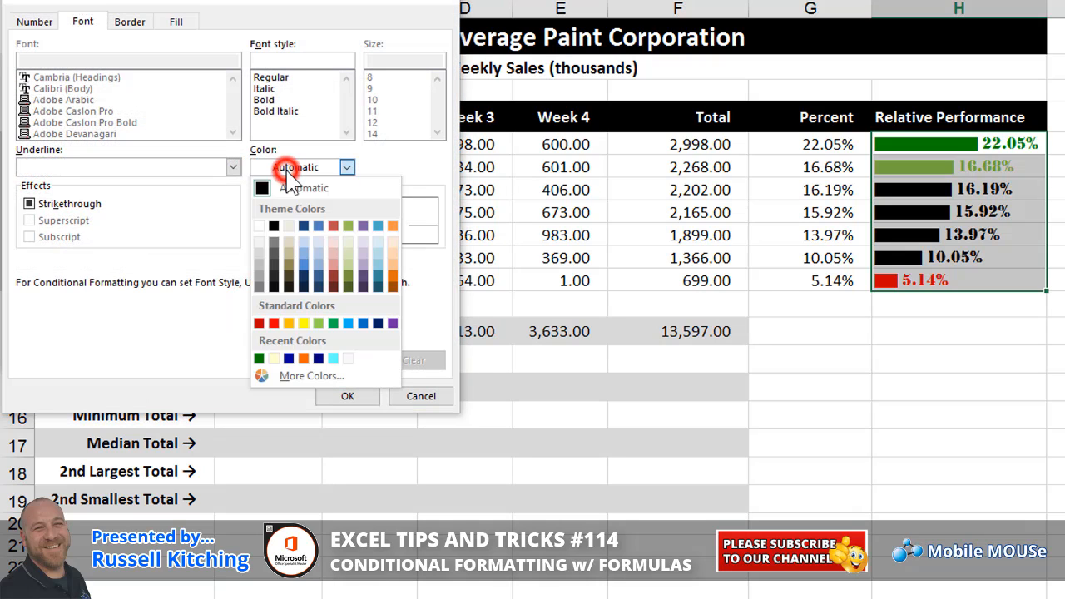
pyautogui.click(288, 323)
pyautogui.click(348, 397)
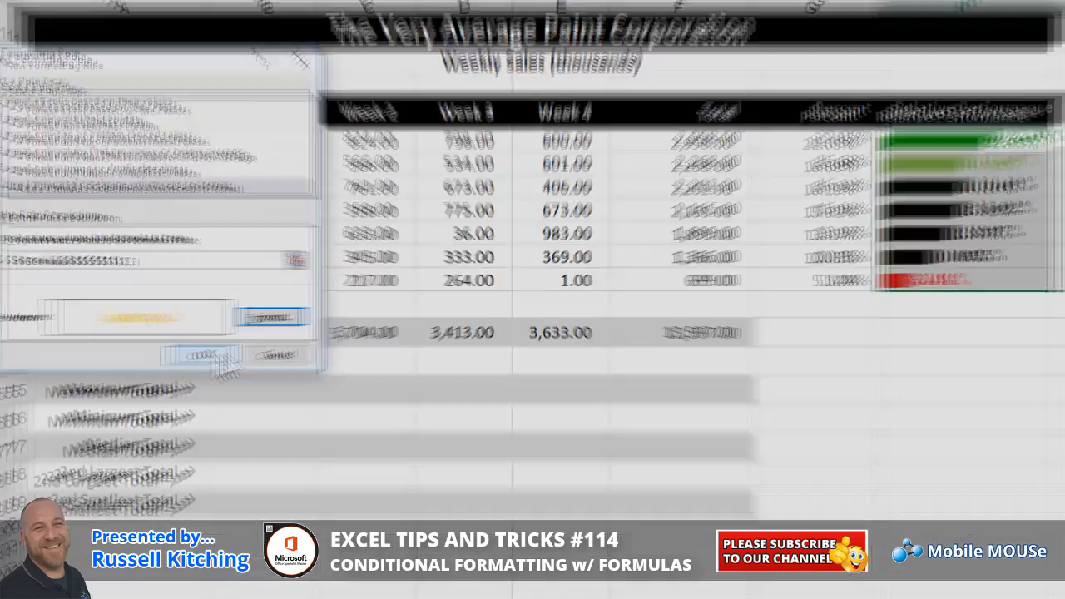
pyautogui.click(204, 358)
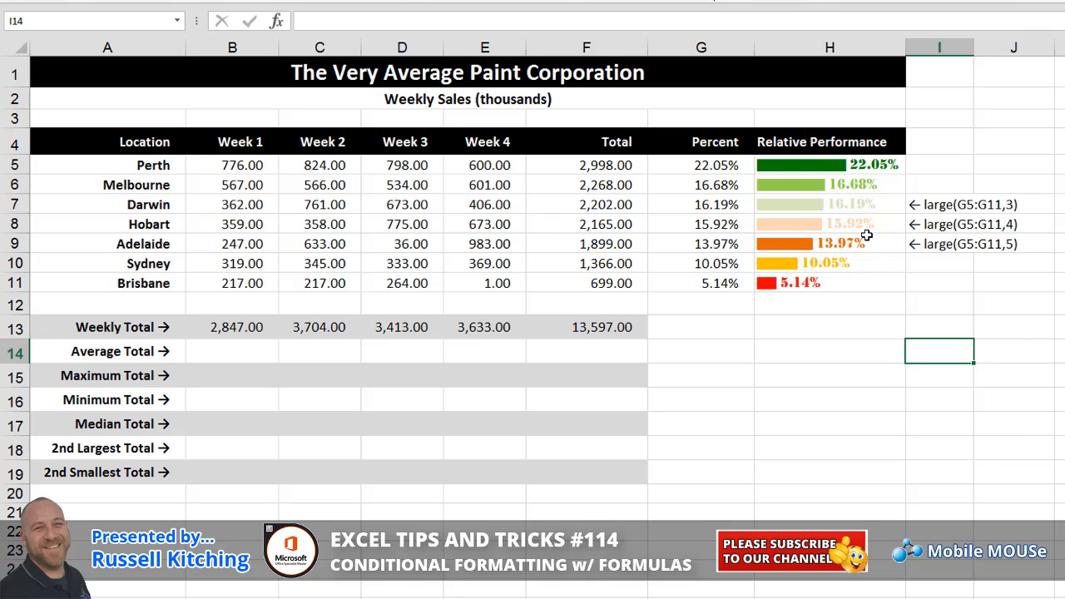
# Review the list of conditional formatting rules that apply to Adelaide's Relative Performance bar in H9
pyautogui.click(820, 243)
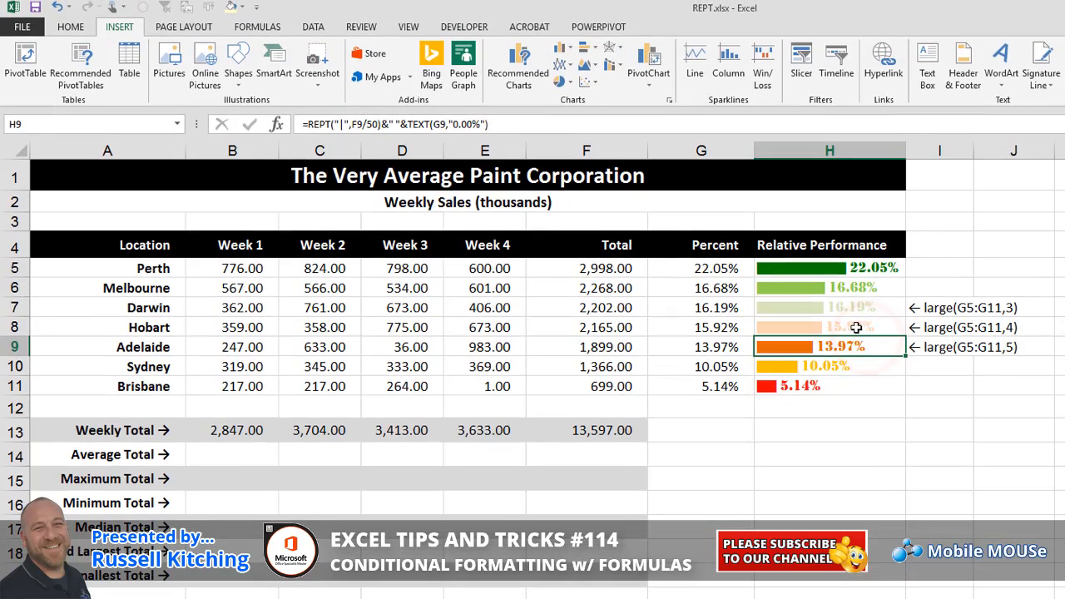
pyautogui.click(74, 26)
pyautogui.click(614, 76)
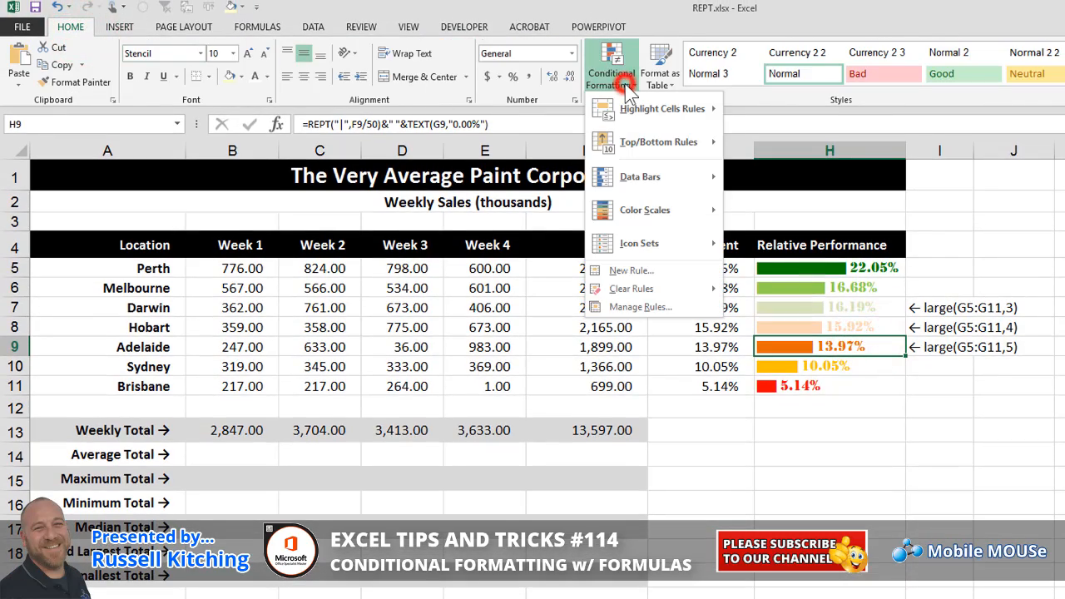
pyautogui.click(645, 308)
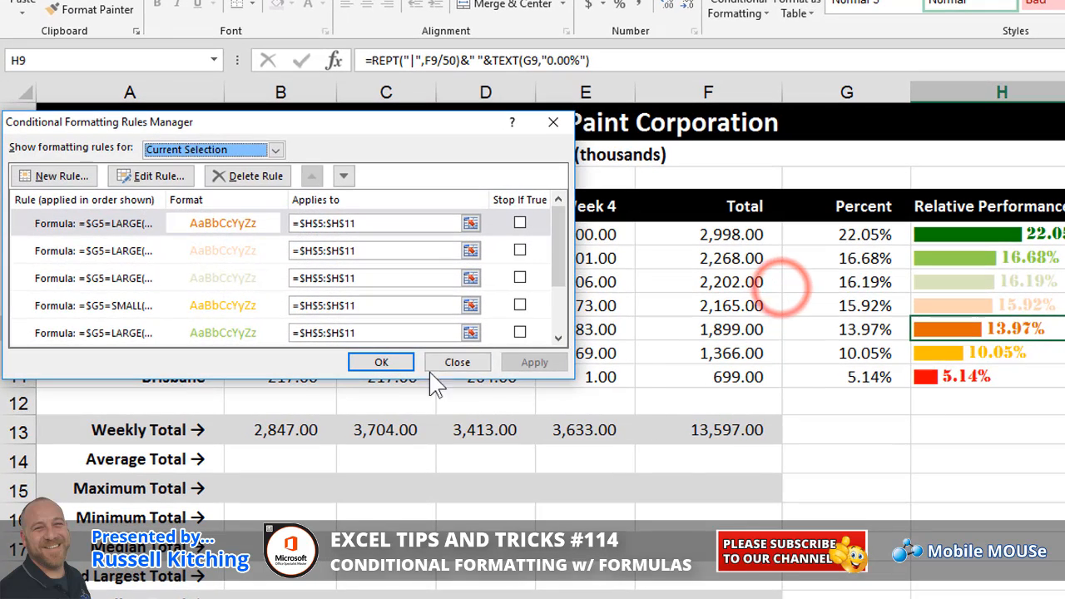
pyautogui.moveTo(529, 276); pyautogui.dragTo(551, 287)
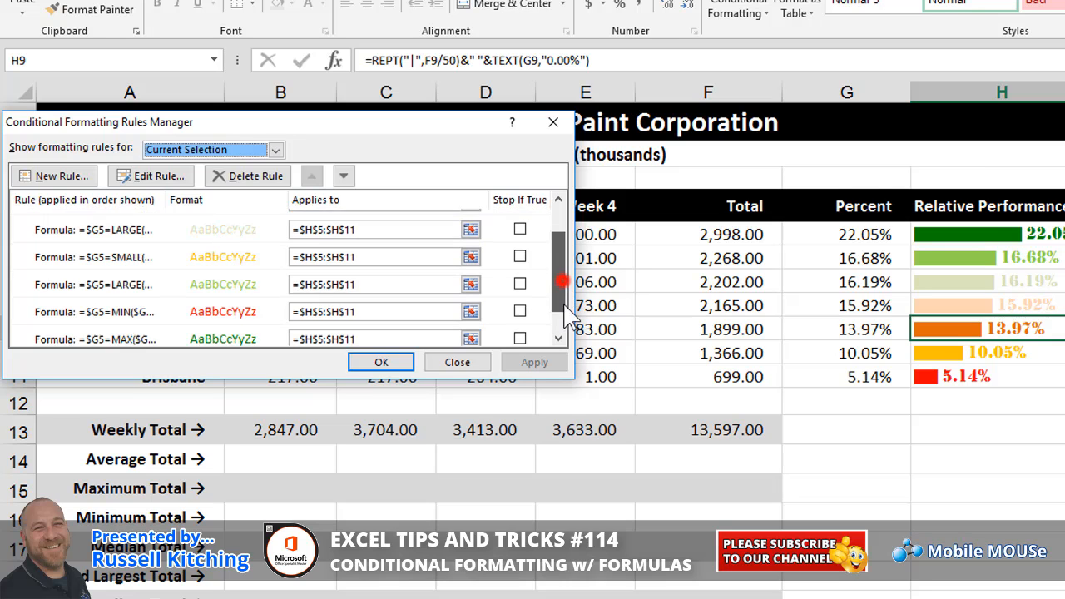
pyautogui.moveTo(564, 283); pyautogui.dragTo(560, 271)
# Inspect the formula of the first rule in the list, the one with orange text, and close the rules manager
pyautogui.doubleClick(119, 224)
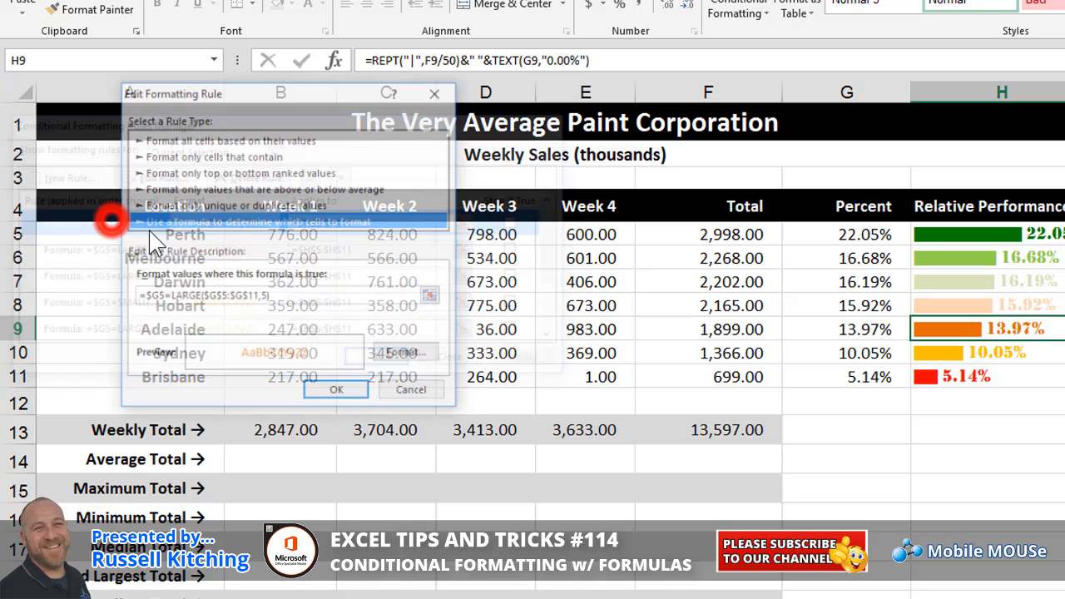
pyautogui.click(298, 297)
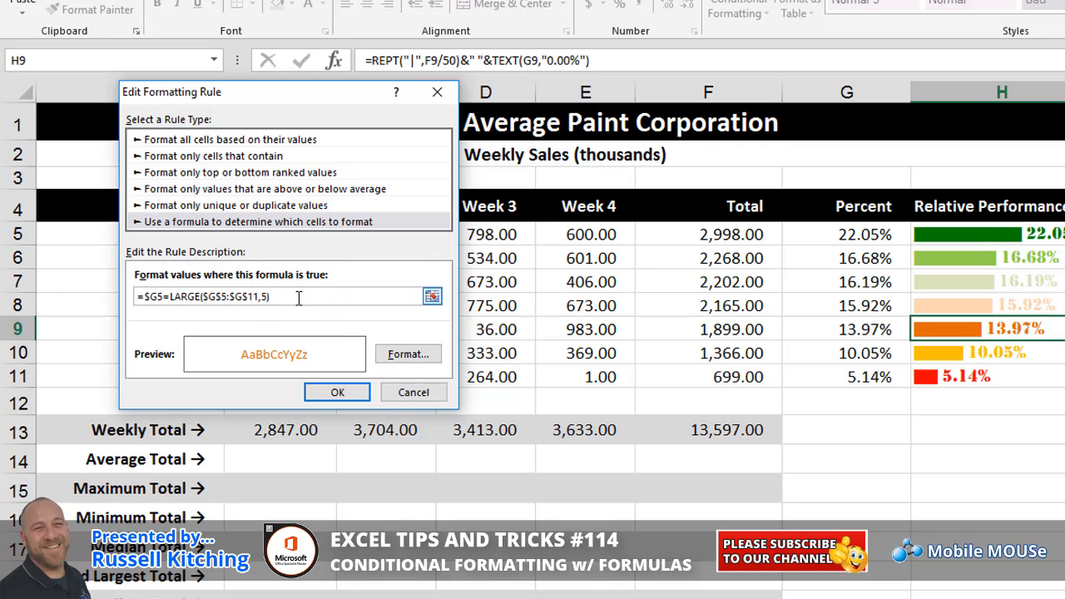
pyautogui.click(337, 393)
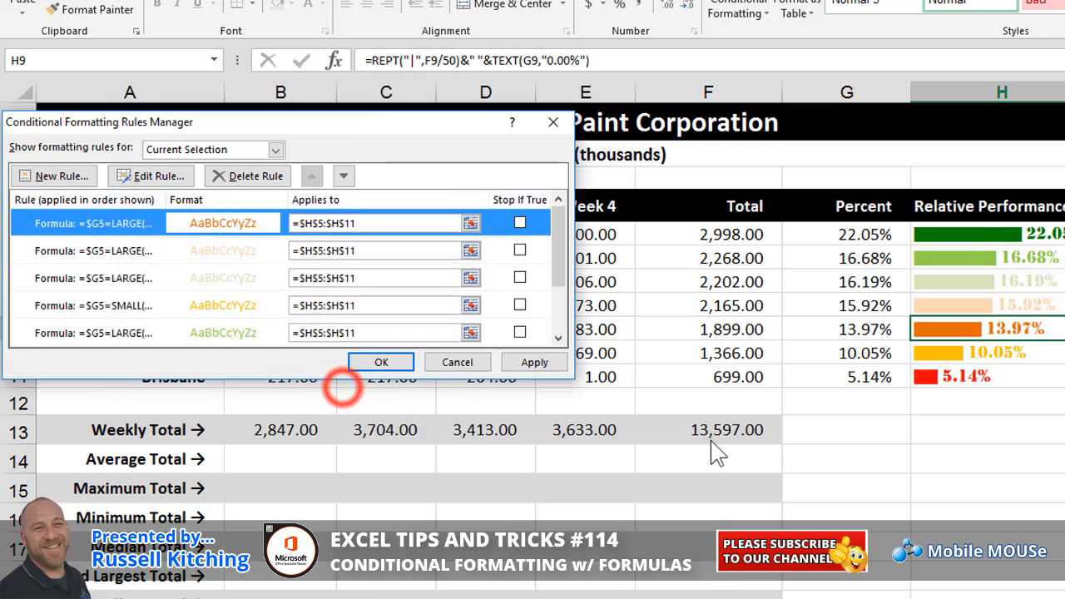
pyautogui.click(381, 363)
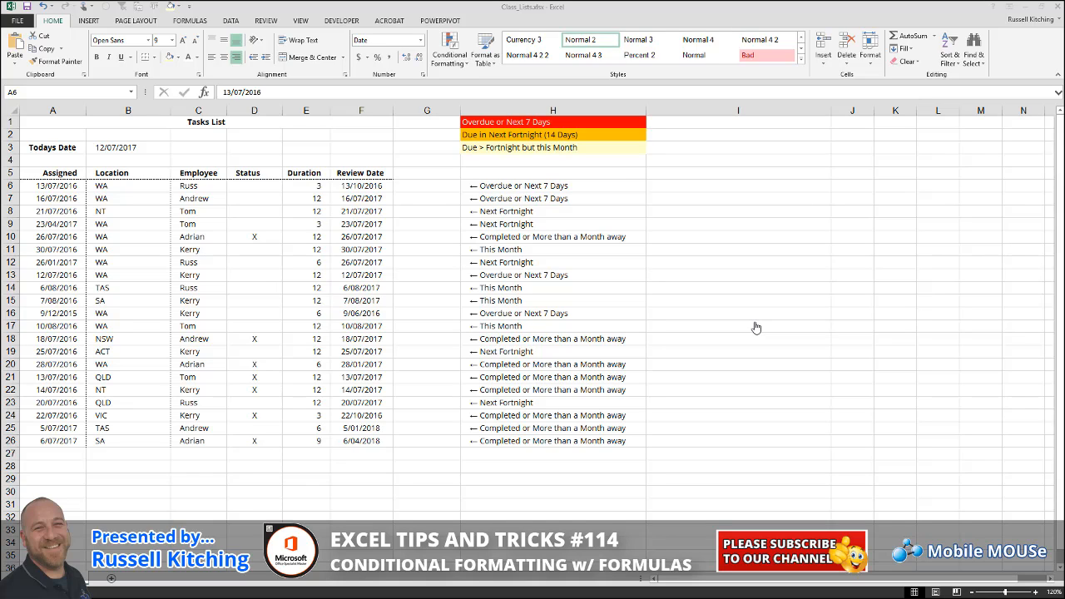
# Examine the first task's Review Date formula in F6 and the Status entries in D6 and D10
pyautogui.click(369, 187)
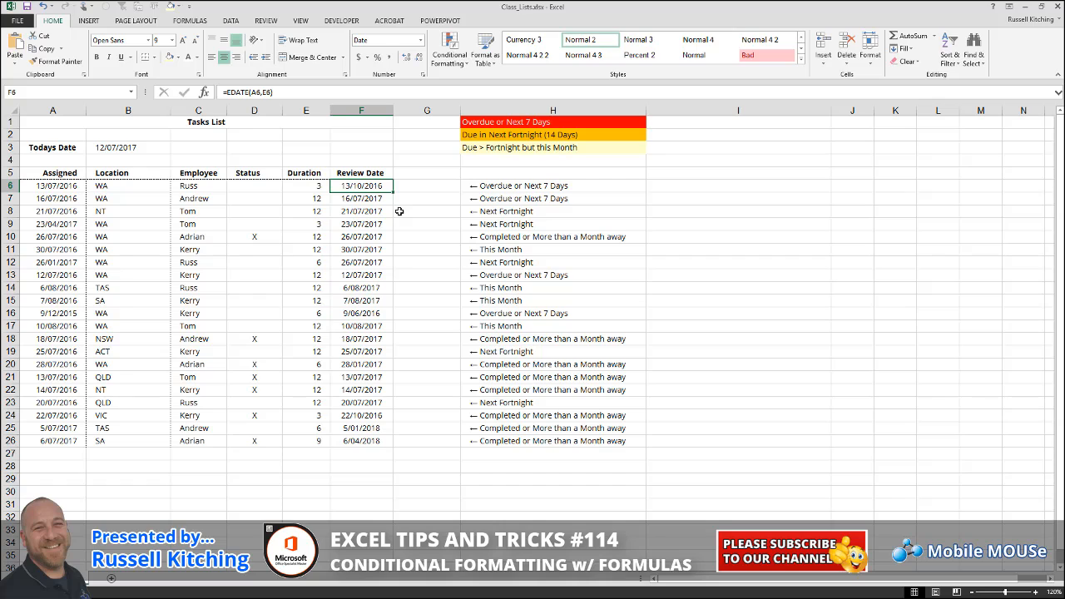
pyautogui.click(268, 188)
pyautogui.click(262, 237)
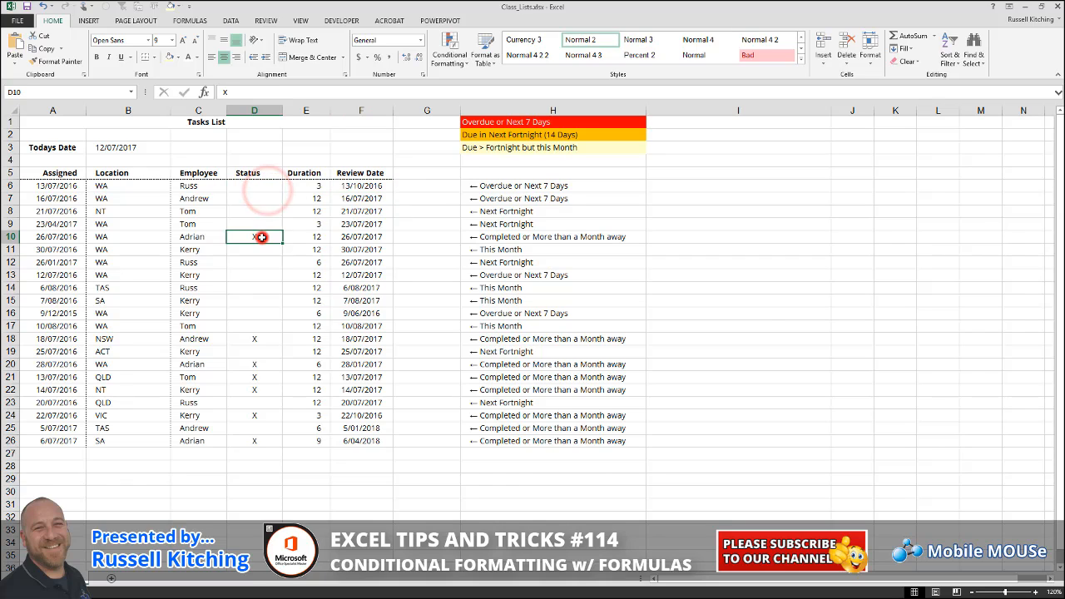
# Start a new conditional formatting rule for the task rows A6:F26 that uses a formula to determine which cells to format
pyautogui.click(257, 337)
pyautogui.click(345, 188)
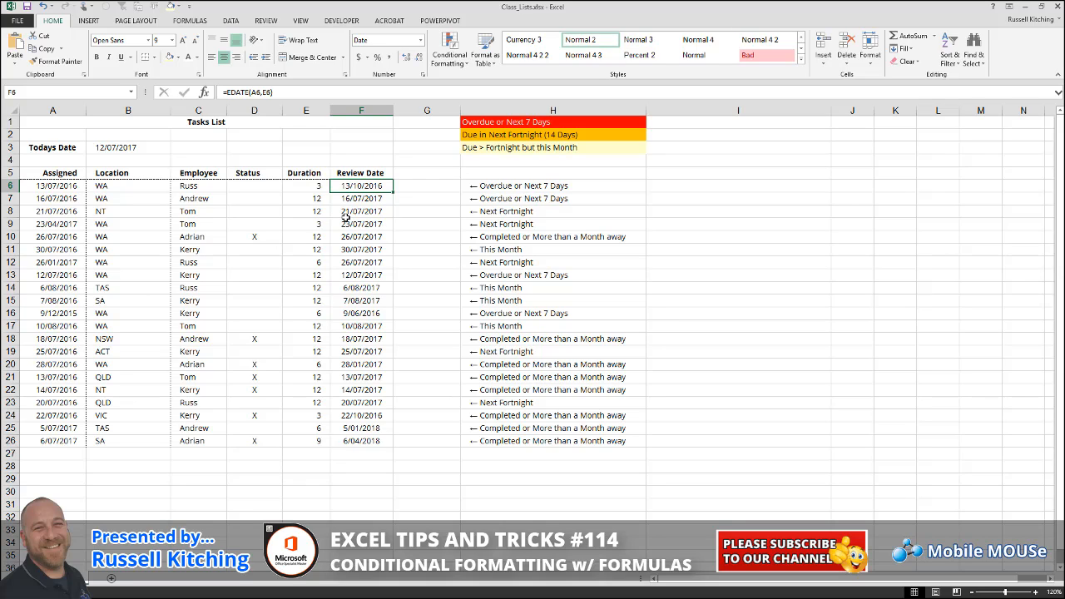
pyautogui.moveTo(65, 186); pyautogui.dragTo(366, 439)
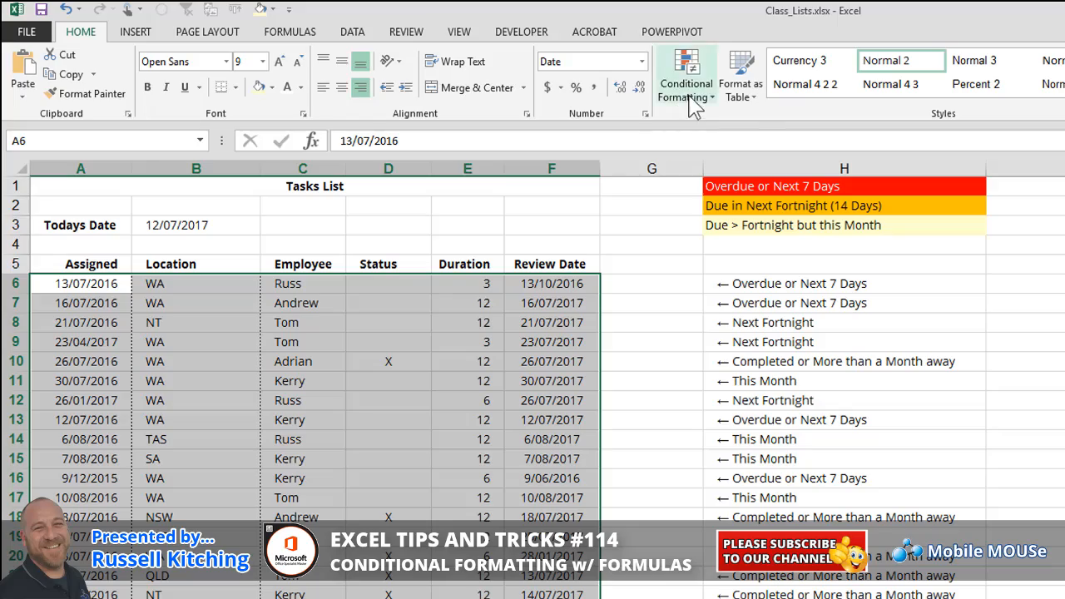
pyautogui.click(688, 93)
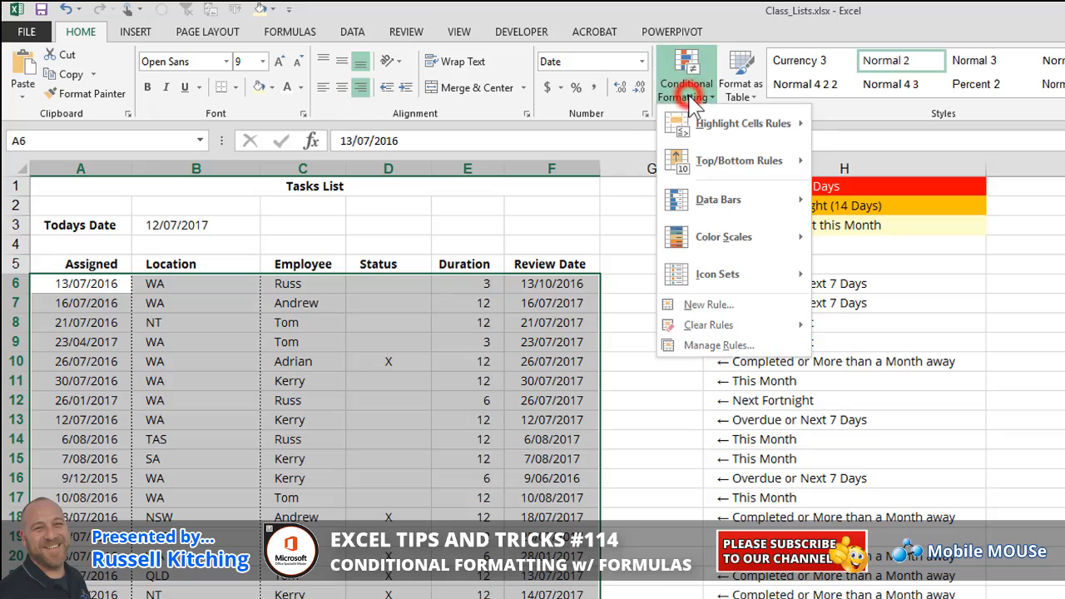
pyautogui.click(712, 306)
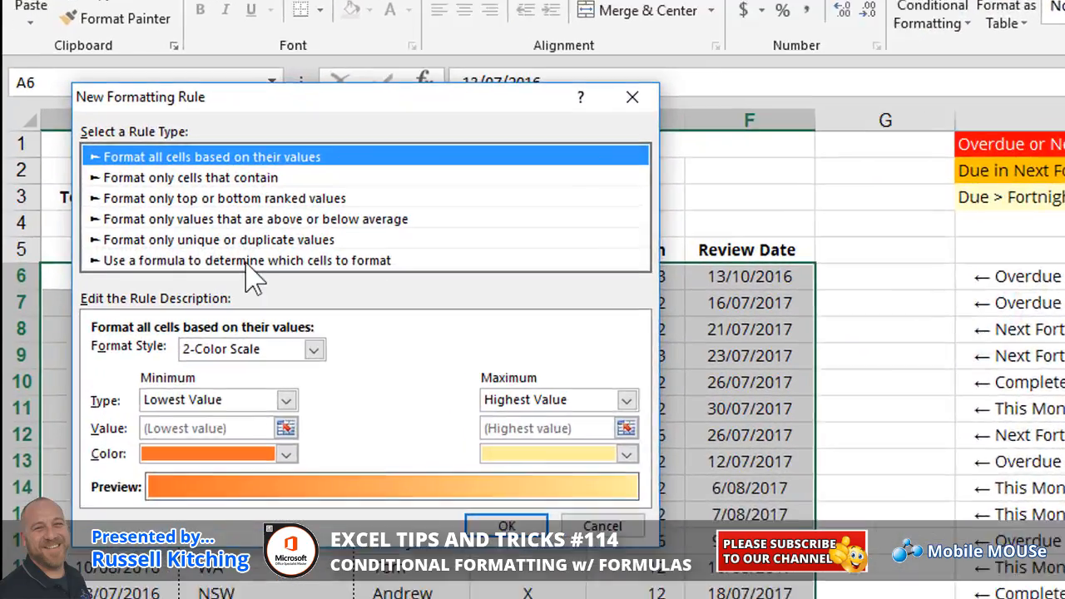
pyautogui.click(187, 269)
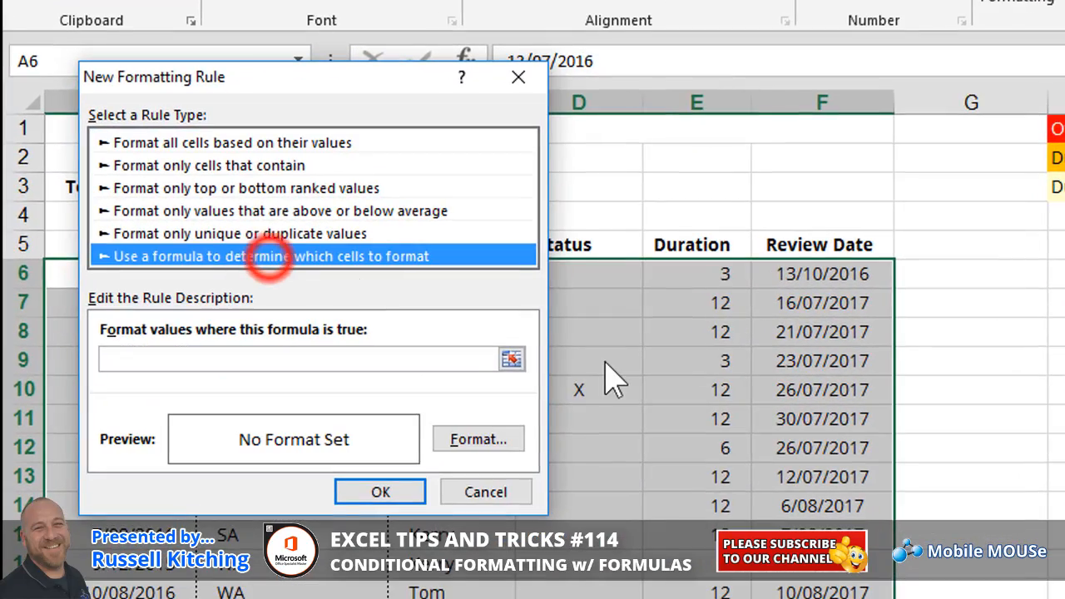
pyautogui.click(387, 360)
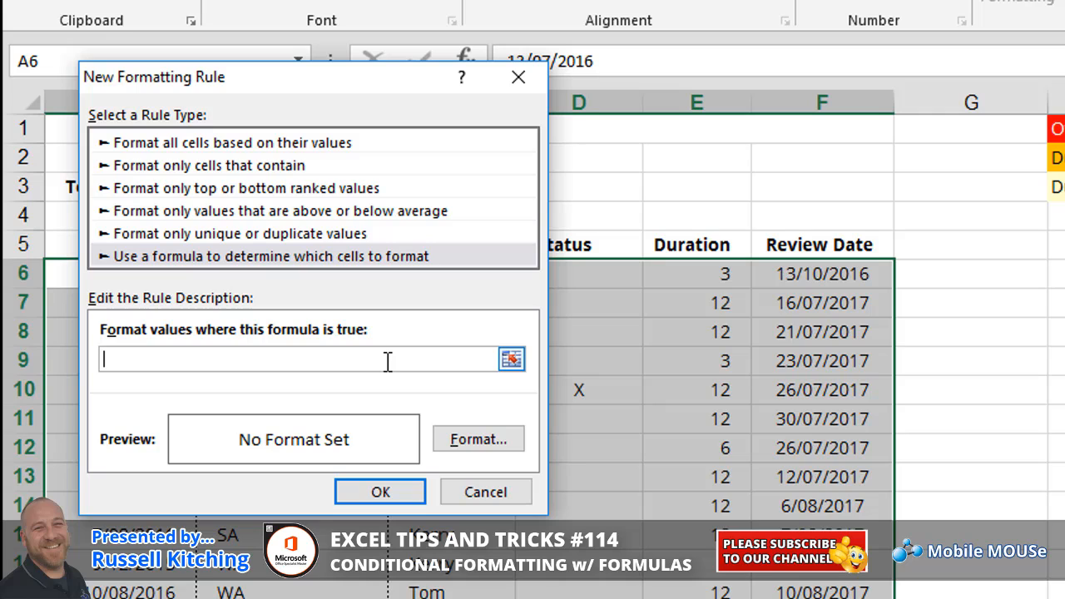
# Begin the rule's AND formula with the overdue-or-next-7-days test, $F6<=Today()+7, keeping only the Review Date column absolute
pyautogui.write('=and(')
pyautogui.click(823, 274)
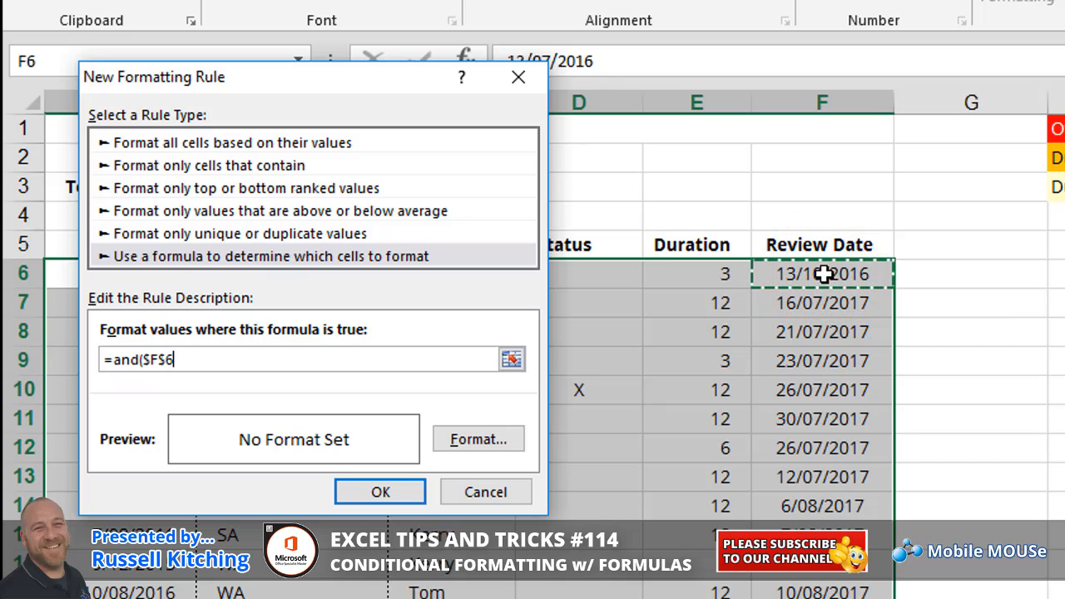
pyautogui.press('F4')
pyautogui.press('F4')
pyautogui.write('<=')
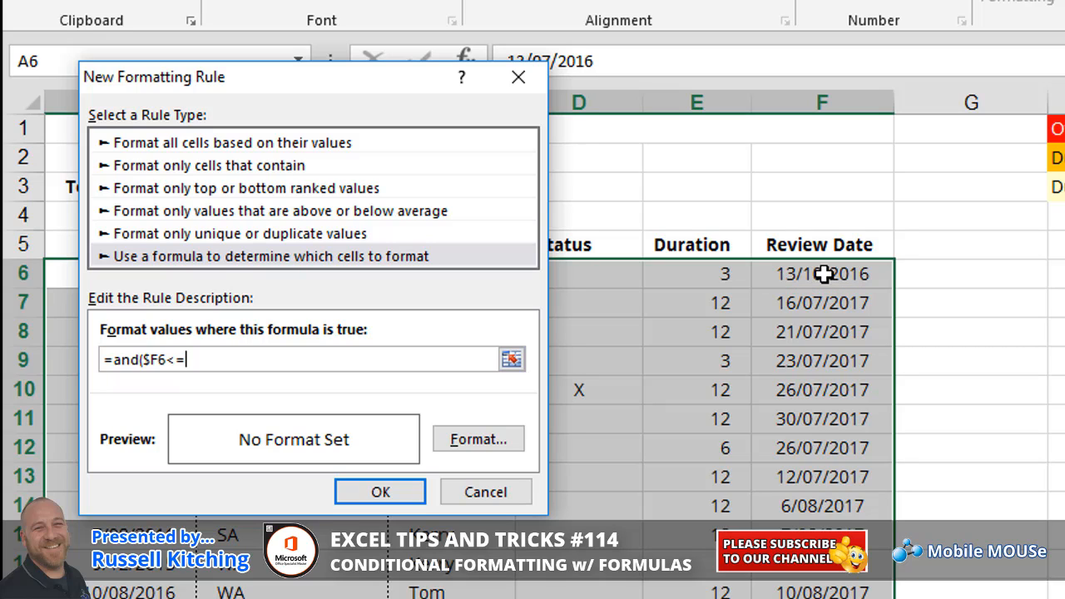
pyautogui.write('Today()+7,')
# Complete the AND formula with the not-completed test $D6<>"X", keeping only the Status column absolute
pyautogui.click(616, 281)
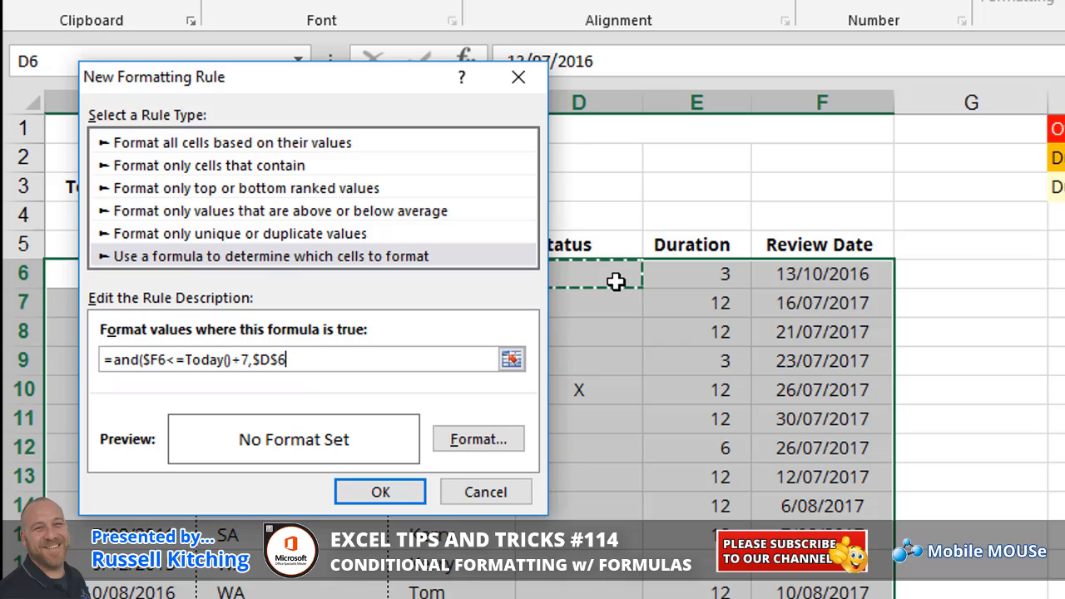
pyautogui.press('F4')
pyautogui.press('F4')
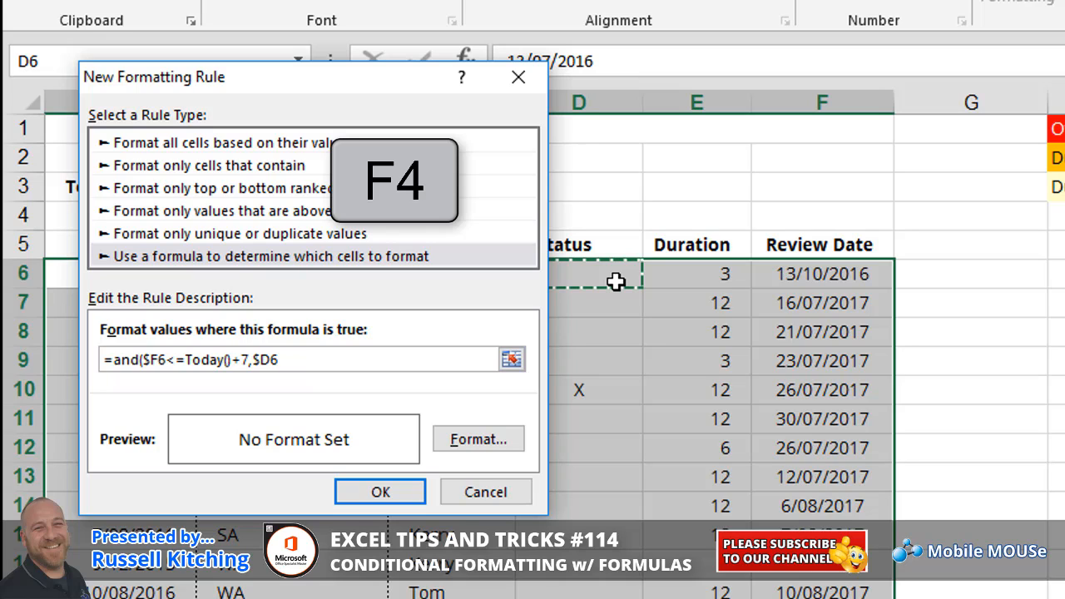
pyautogui.write('<>')
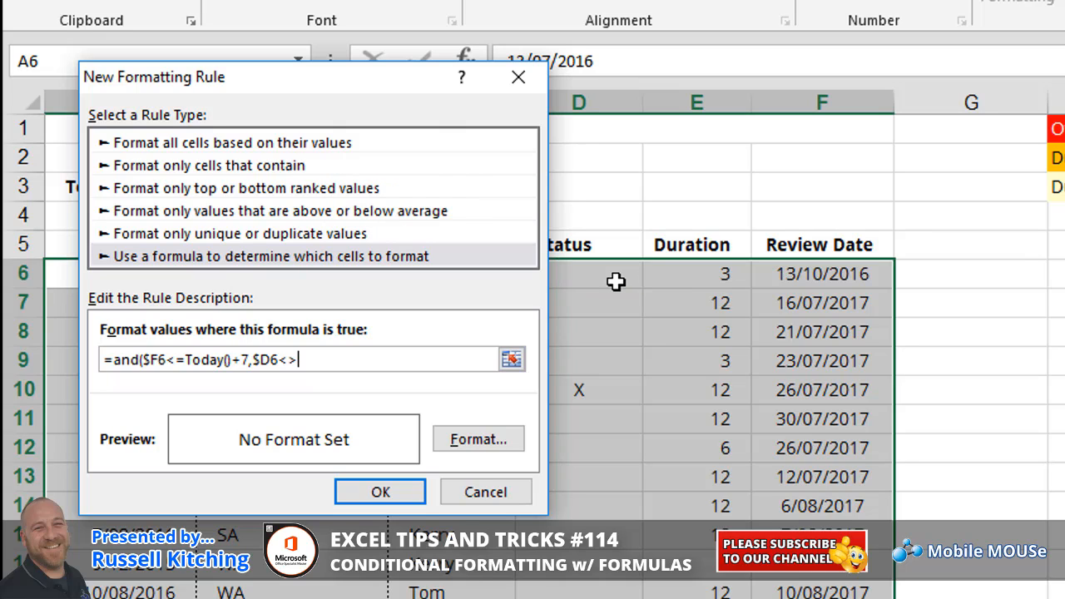
pyautogui.write('"X")')
# Give the overdue-or-next-7-days rule a standard red fill with white font and apply it to the task rows
pyautogui.click(509, 440)
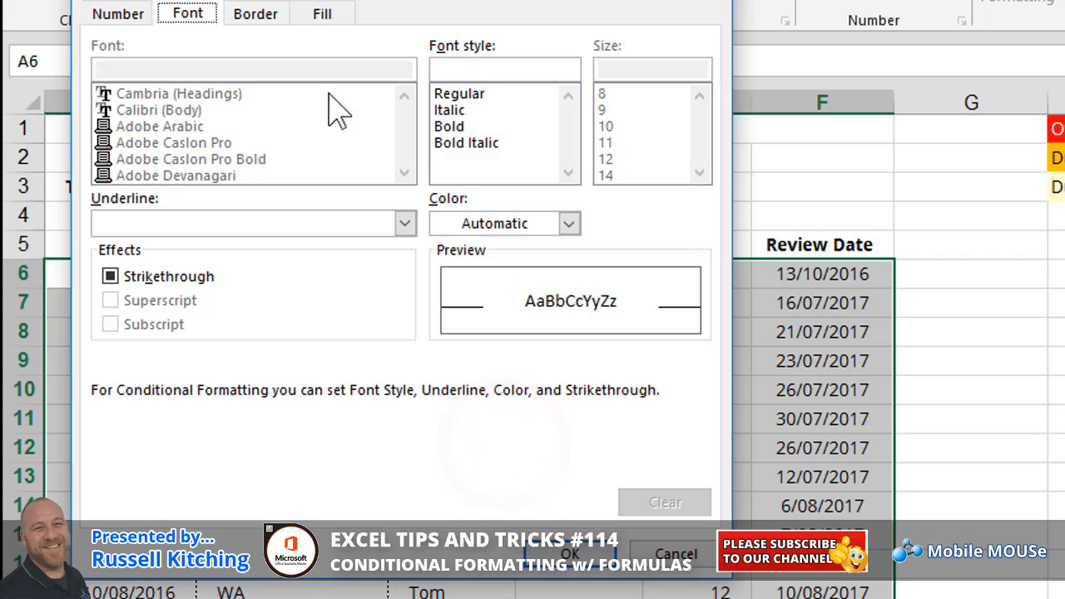
pyautogui.click(309, 20)
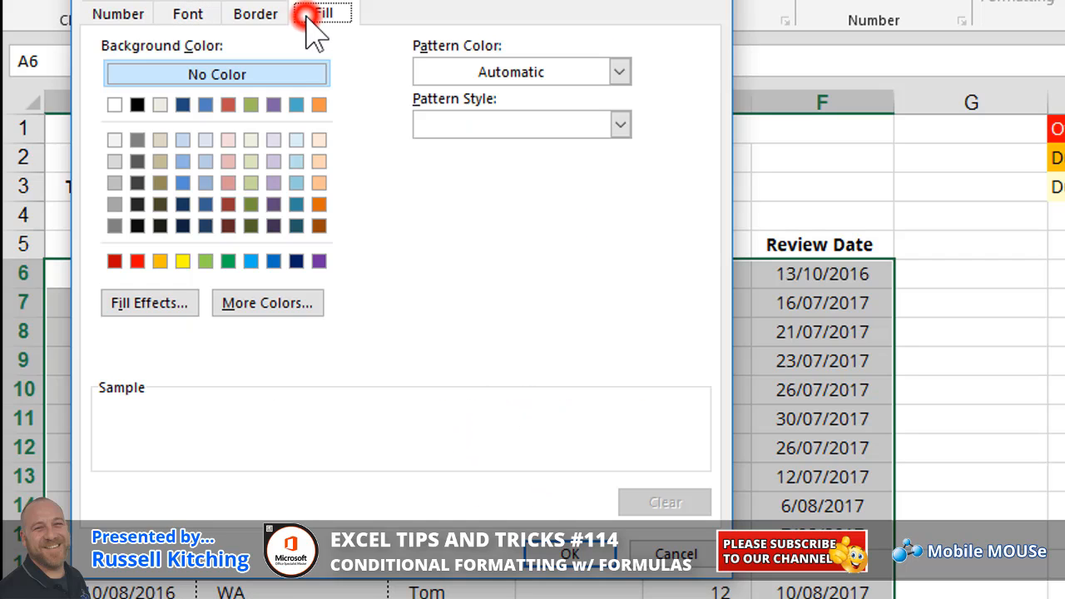
pyautogui.click(138, 262)
pyautogui.click(190, 14)
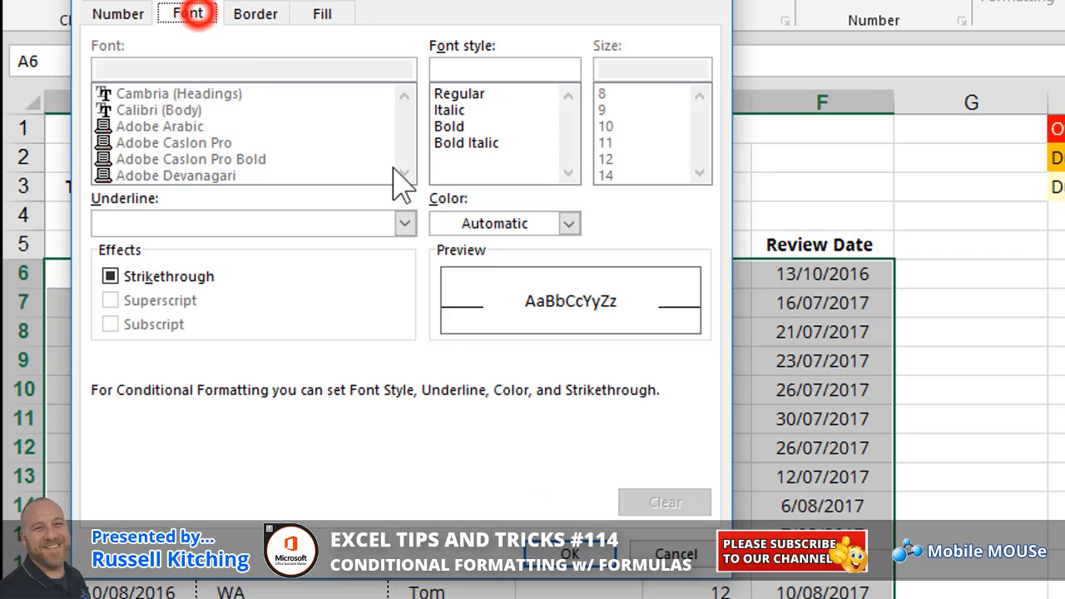
pyautogui.click(483, 225)
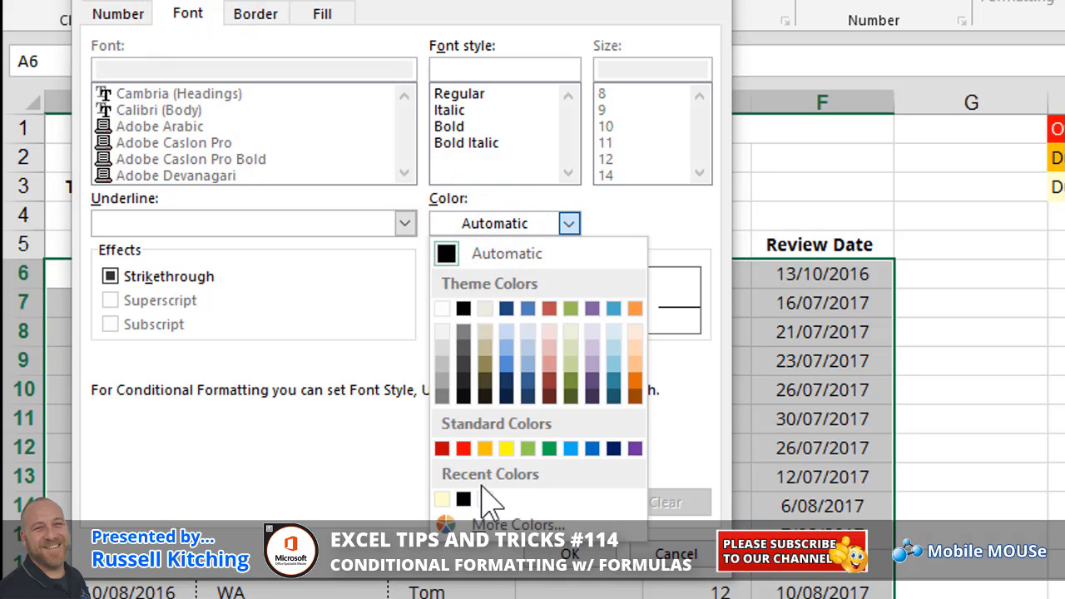
pyautogui.click(483, 497)
pyautogui.click(571, 556)
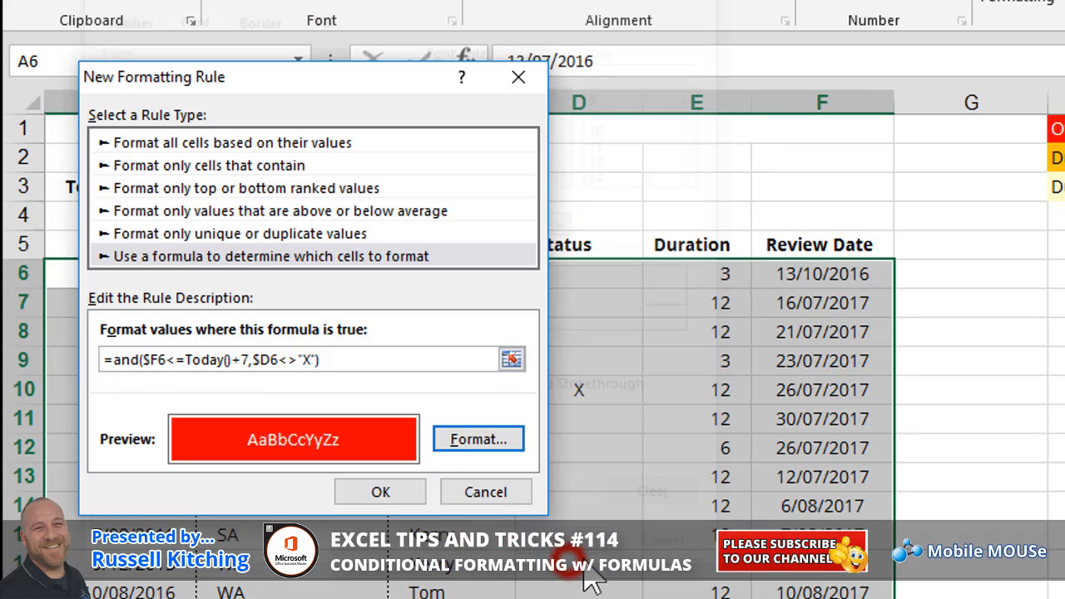
pyautogui.click(381, 492)
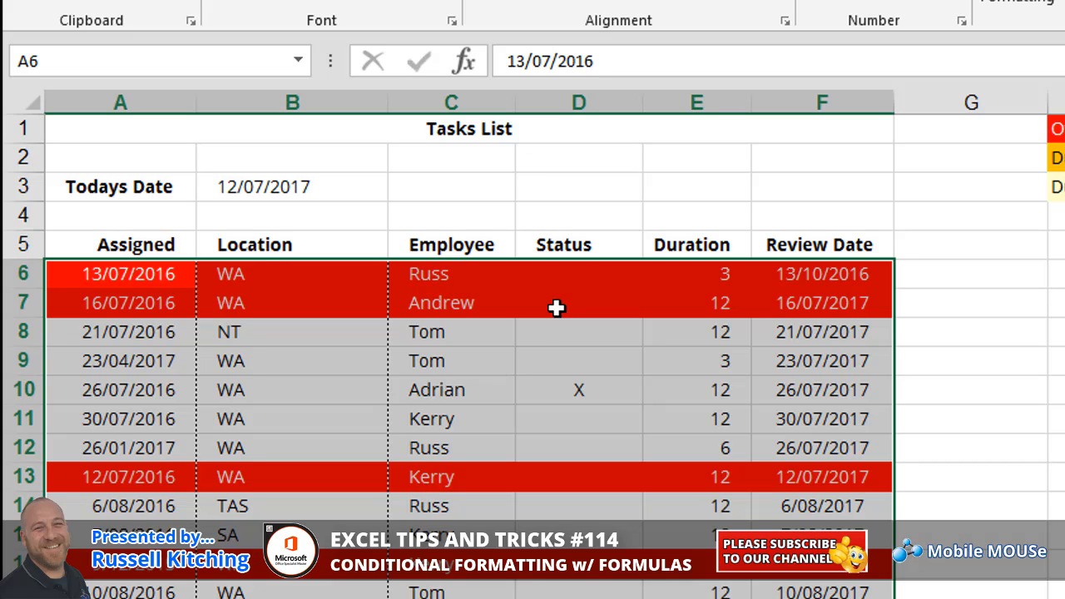
# Mark the first task as completed by entering X in its Status cell D6
pyautogui.click(566, 279)
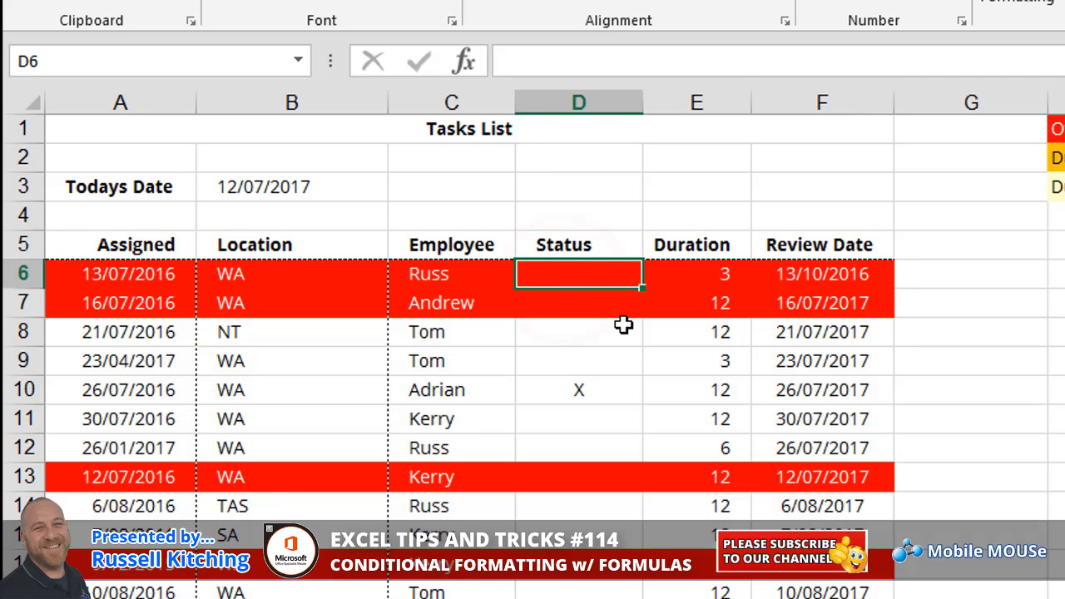
pyautogui.write('X')
pyautogui.press('Return')
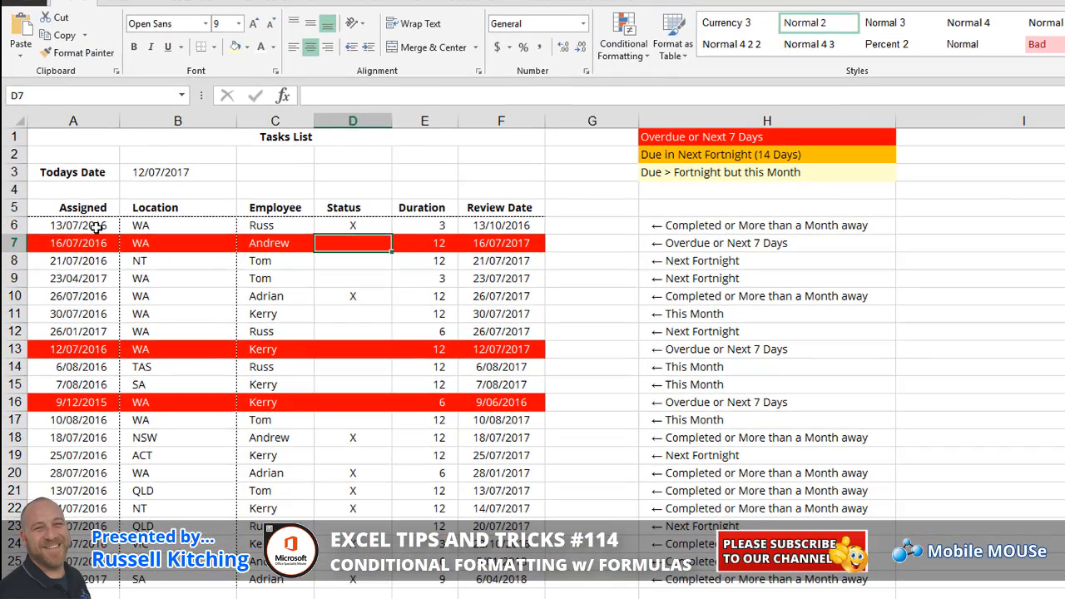
# Start a second formula-based conditional formatting rule for the task rows A6:F26
pyautogui.moveTo(97, 227)
pyautogui.mouseDown()
pyautogui.moveTo(200, 337)
pyautogui.moveTo(507, 580)
pyautogui.mouseUp()
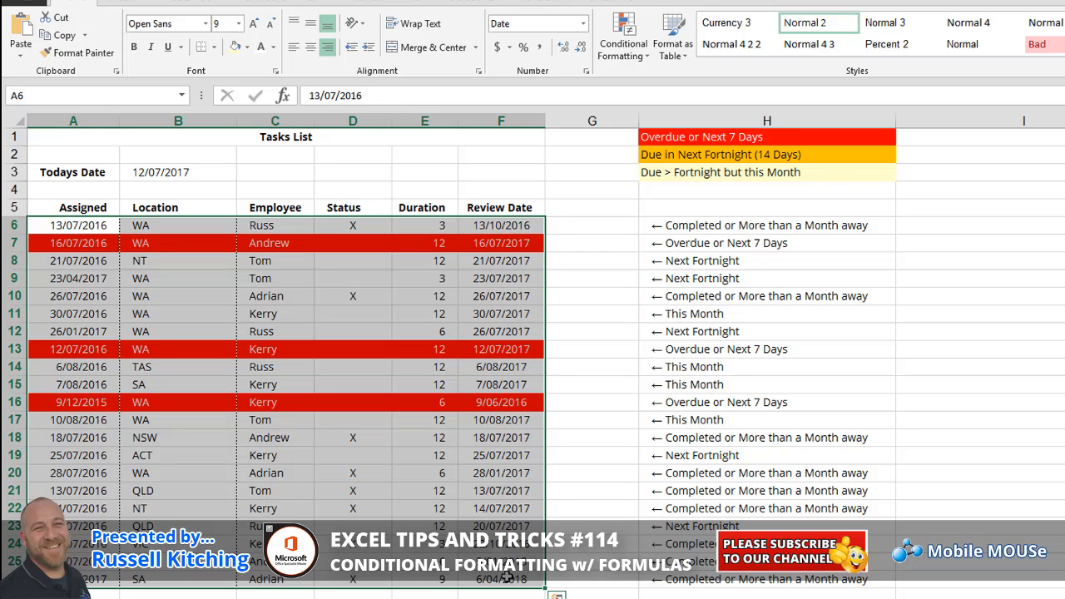
pyautogui.click(606, 55)
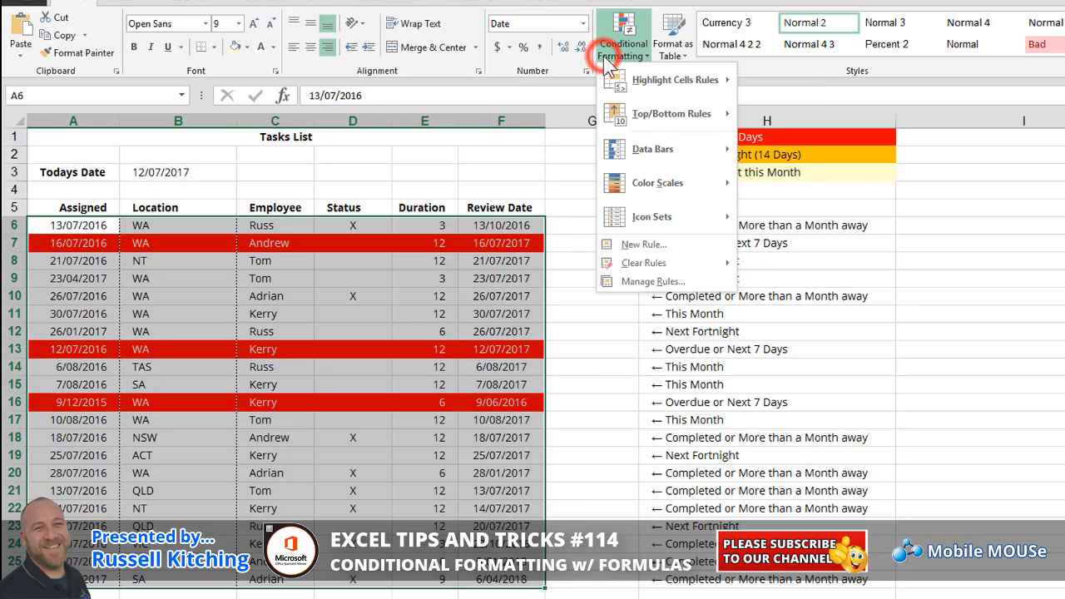
pyautogui.click(638, 274)
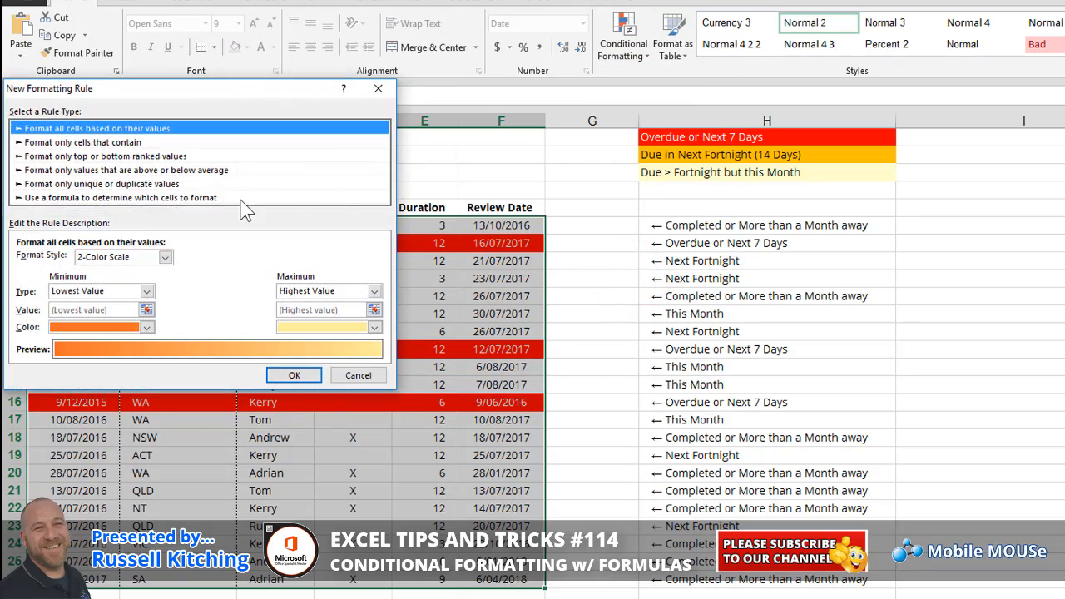
pyautogui.click(209, 198)
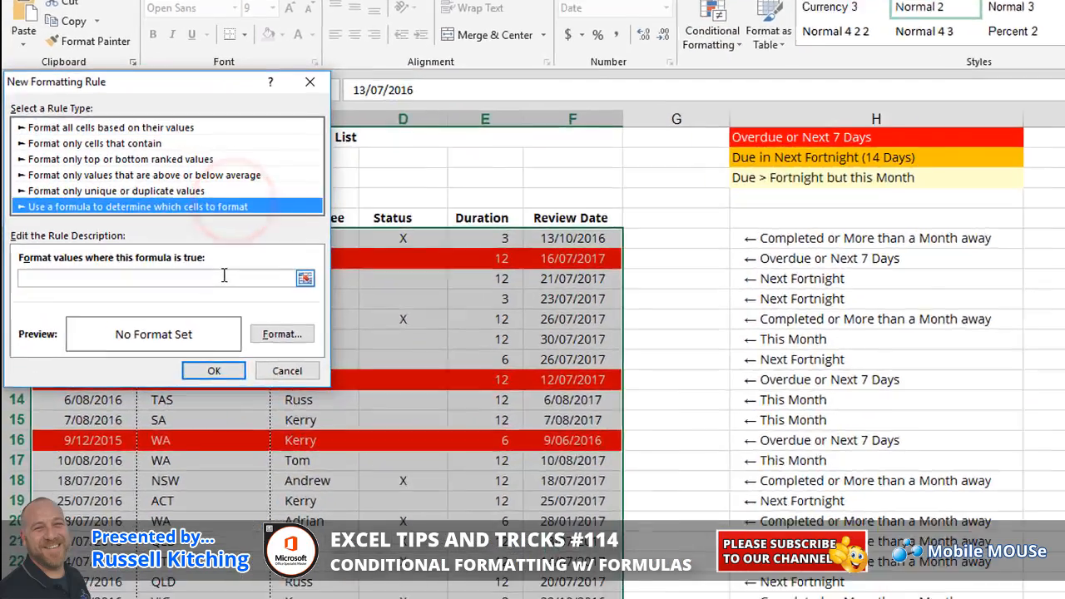
pyautogui.click(197, 259)
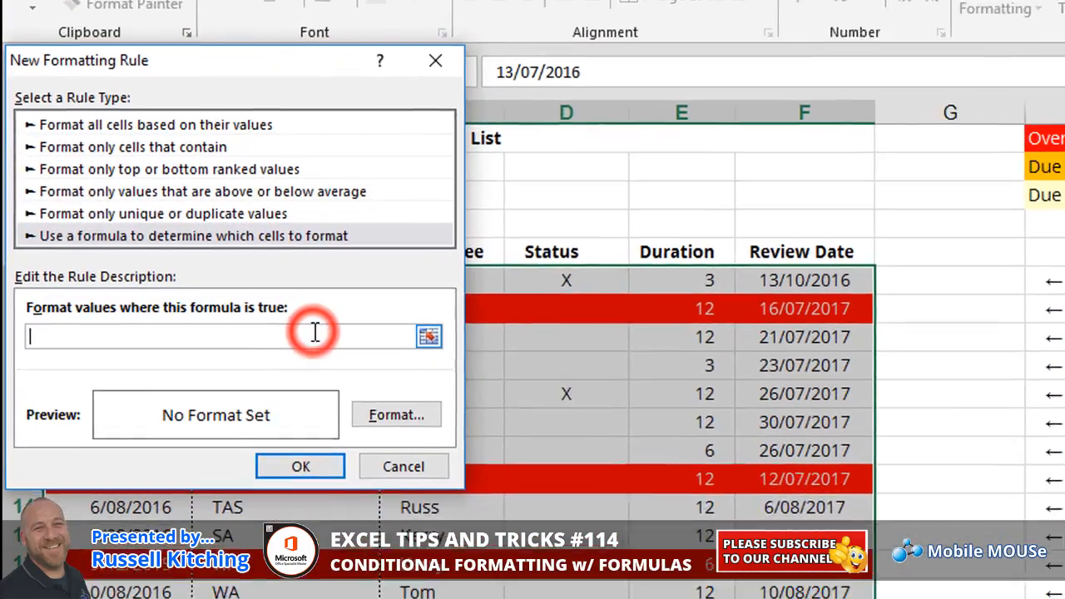
# Begin the second rule's AND formula with the lower date limit $F6>=today()+8, keeping only the Review Date column absolute
pyautogui.write('=')
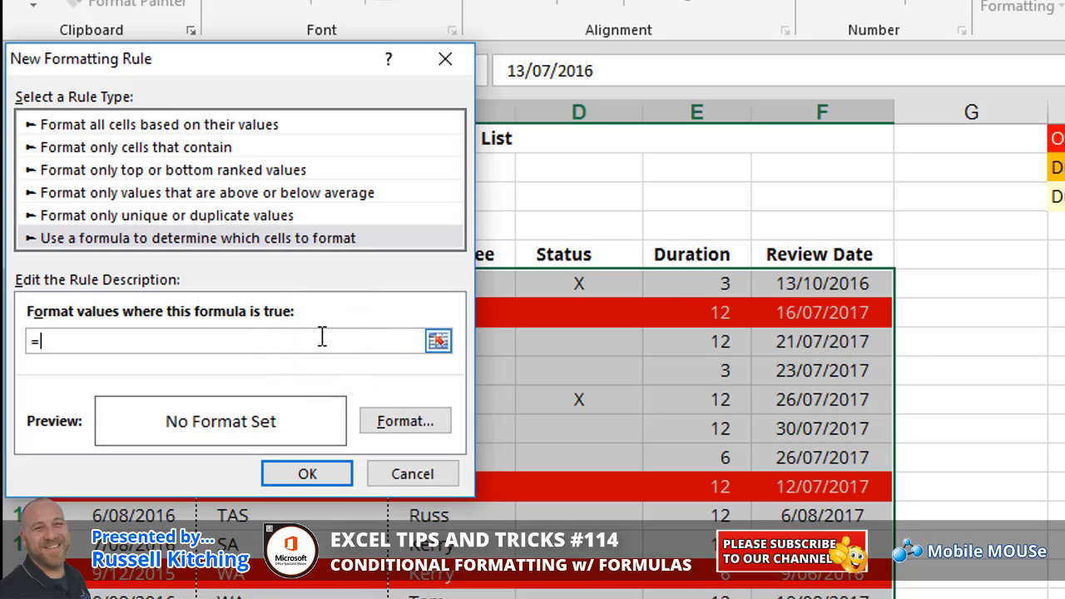
pyautogui.write('and(')
pyautogui.click(809, 287)
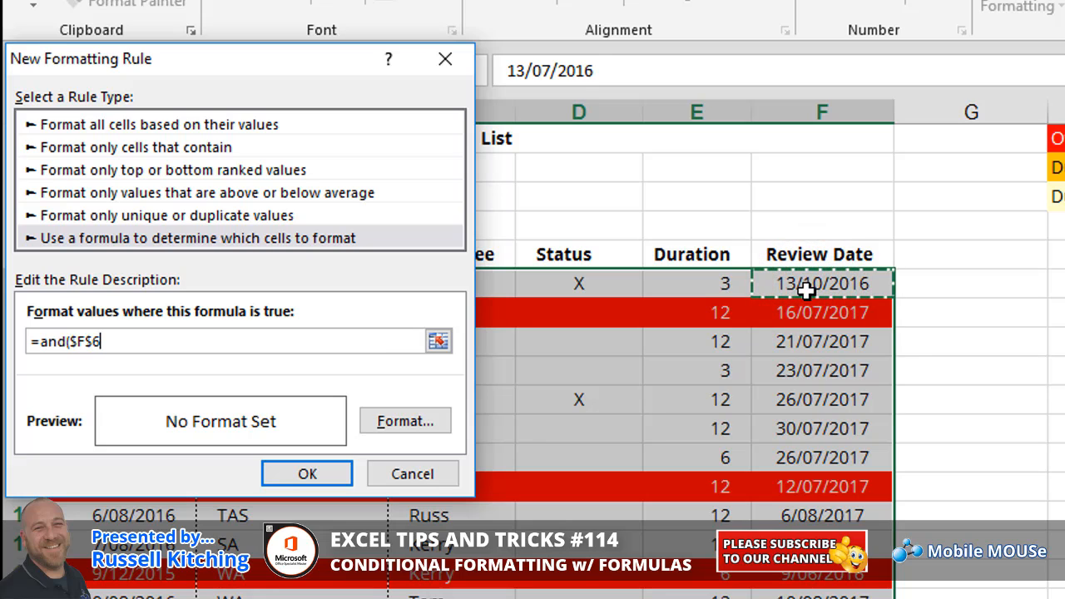
pyautogui.press('F4')
pyautogui.press('F4')
pyautogui.write('>=toda')
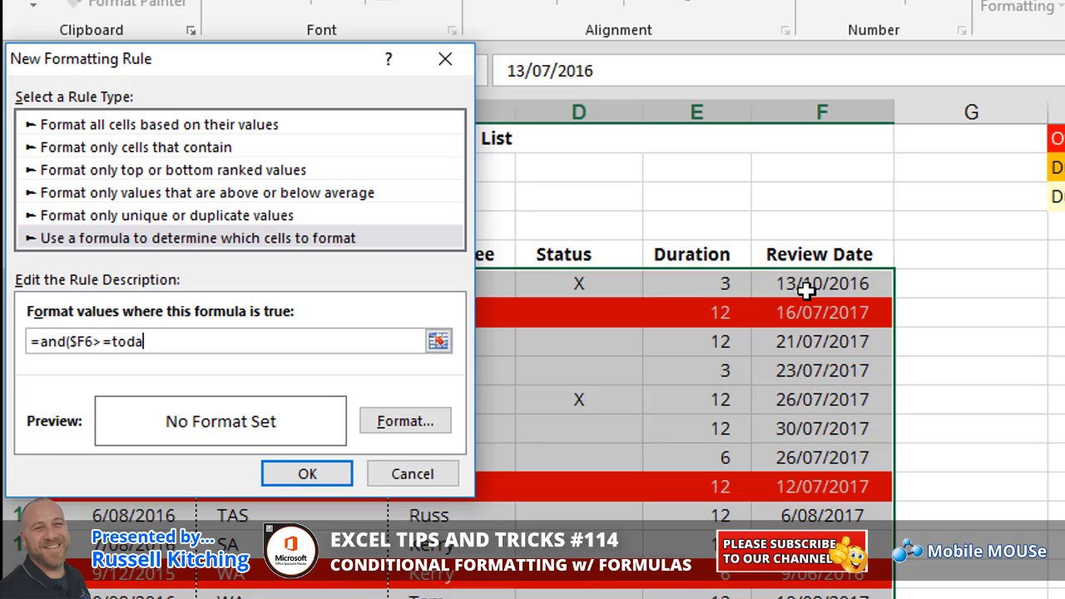
pyautogui.write('y()+8,')
# Add the upper date limit $F6<=today()+14 as the second condition of the AND formula
pyautogui.click(806, 288)
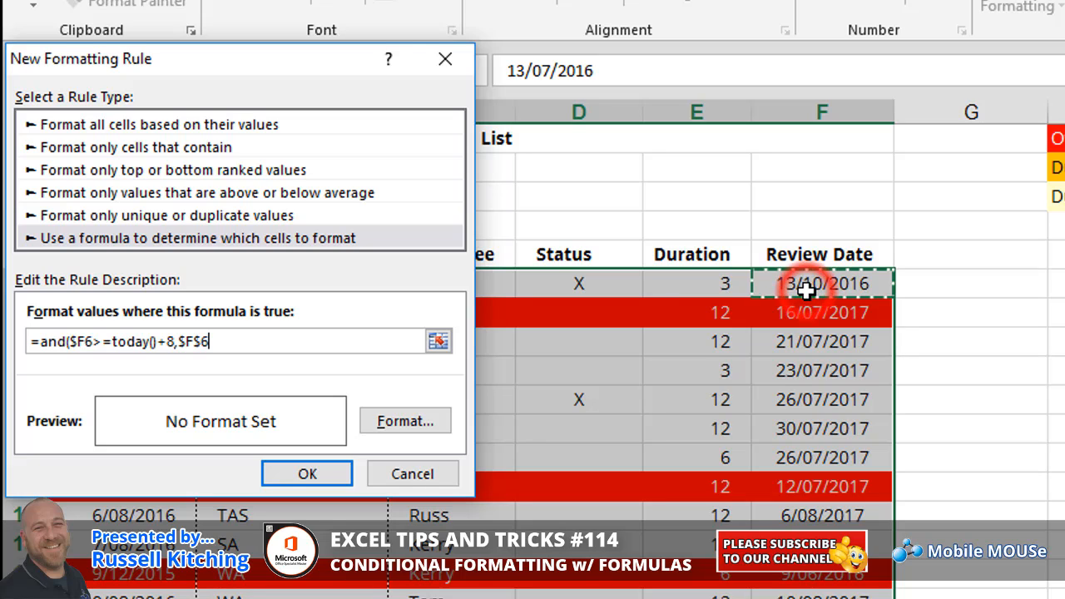
pyautogui.press('F4')
pyautogui.press('F4')
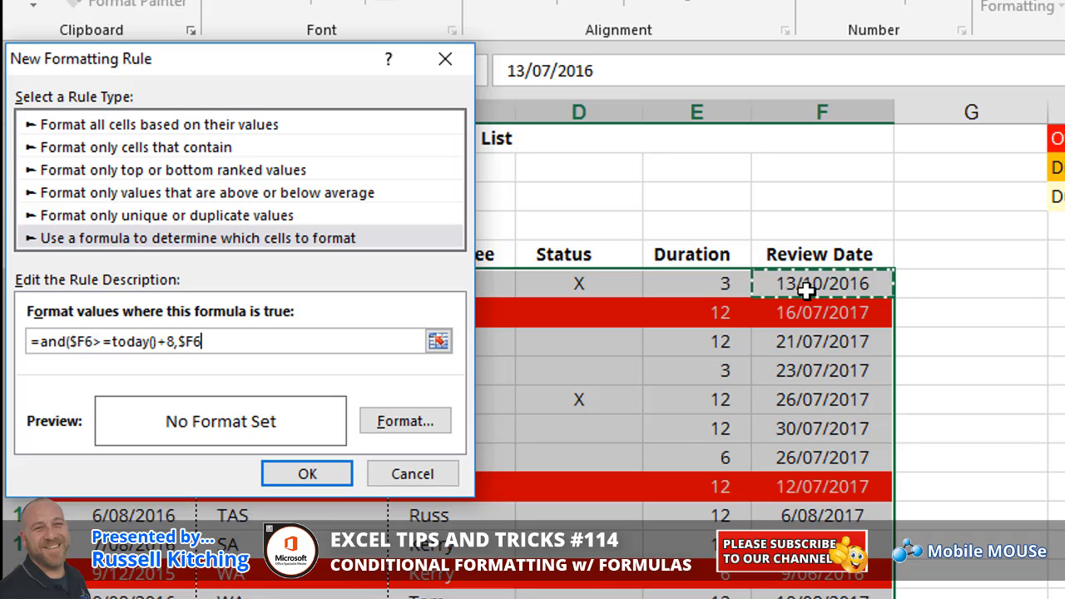
pyautogui.write('<')
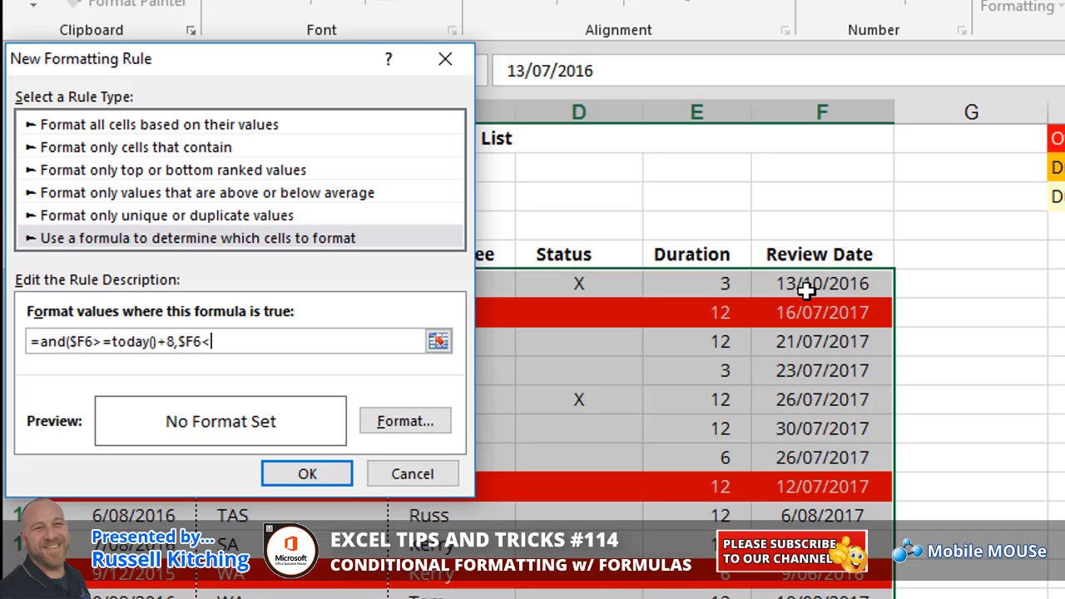
pyautogui.write('=to')
pyautogui.write('day()+14')
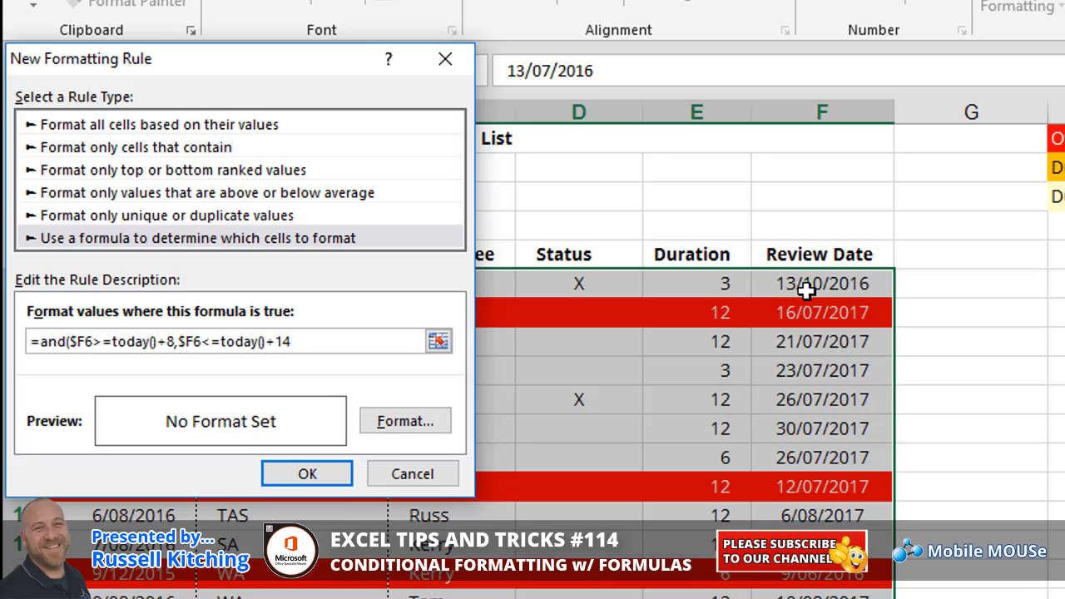
# Finish the next-fortnight formula with the not-completed condition $D6<>"X" and close the AND function
pyautogui.write(',')
pyautogui.click(613, 283)
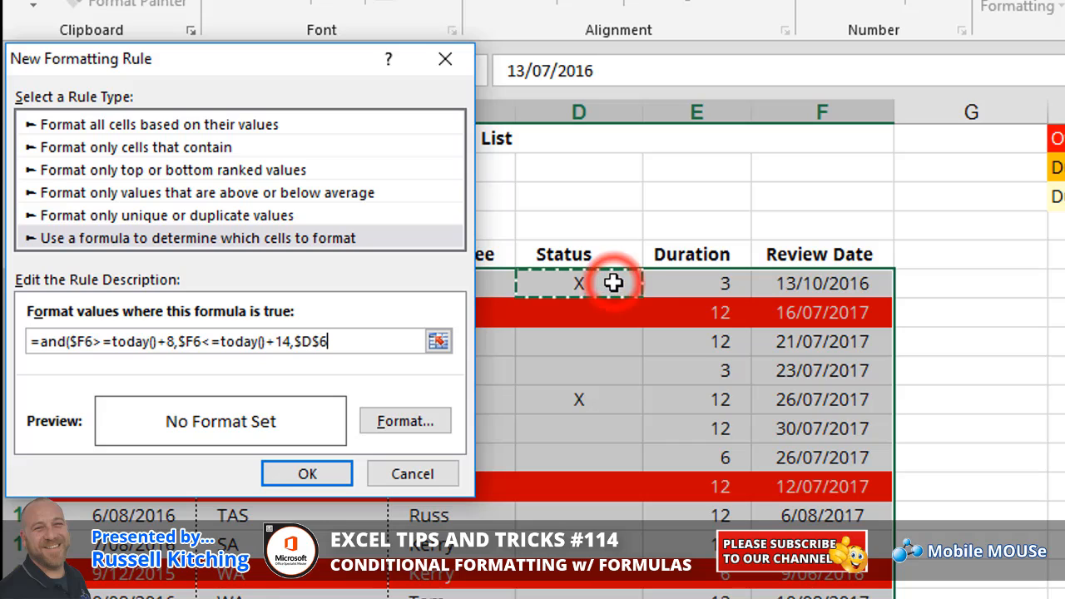
pyautogui.press('F4')
pyautogui.press('F4')
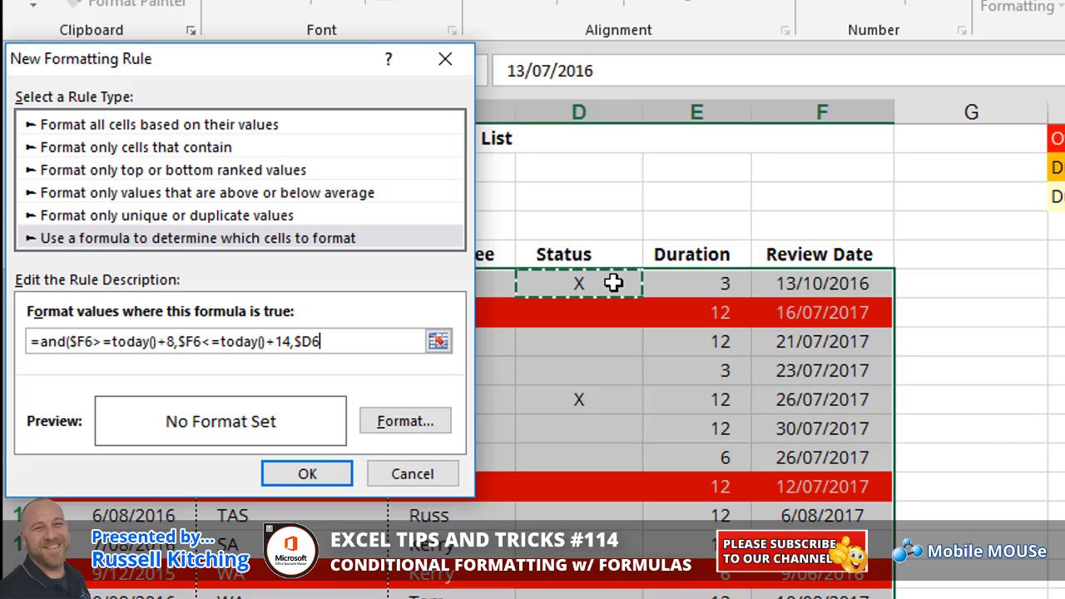
pyautogui.write('<>')
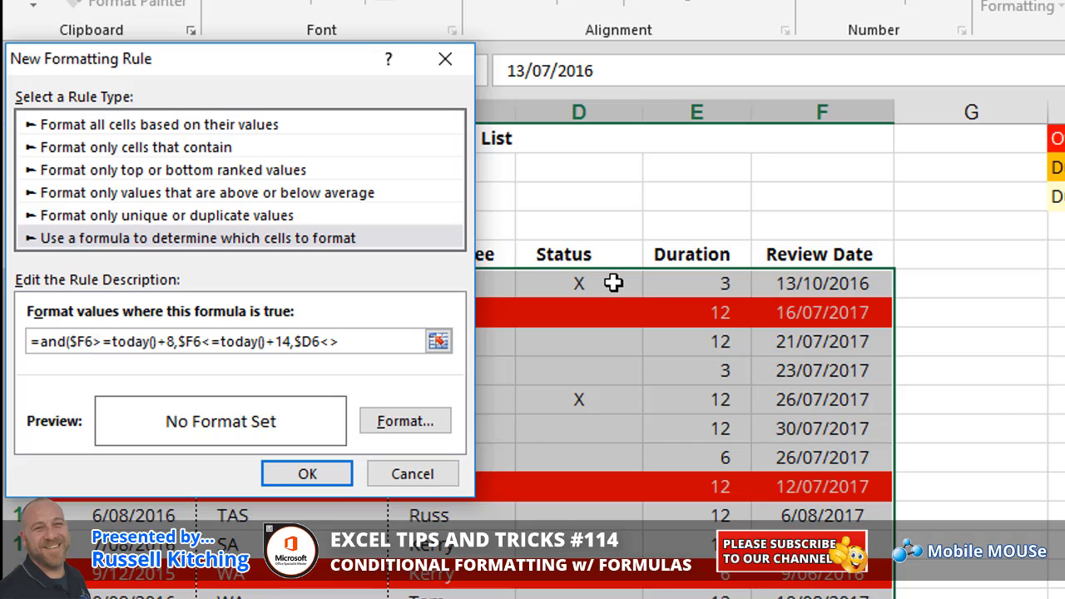
pyautogui.write('"X")')
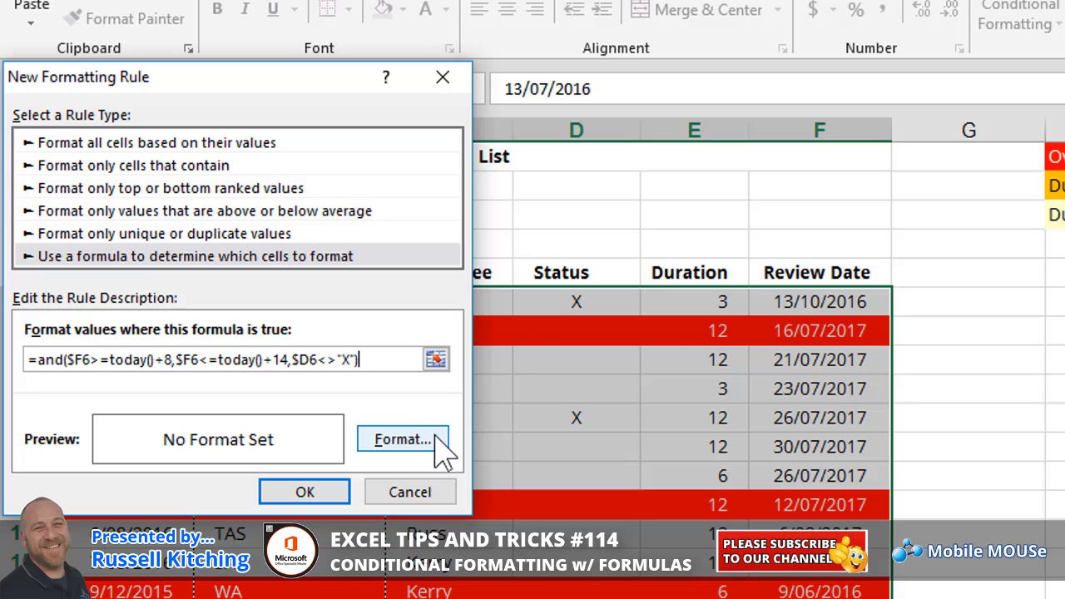
# Give the next-fortnight rule an orange background fill and apply the rule to the task rows
pyautogui.click(437, 414)
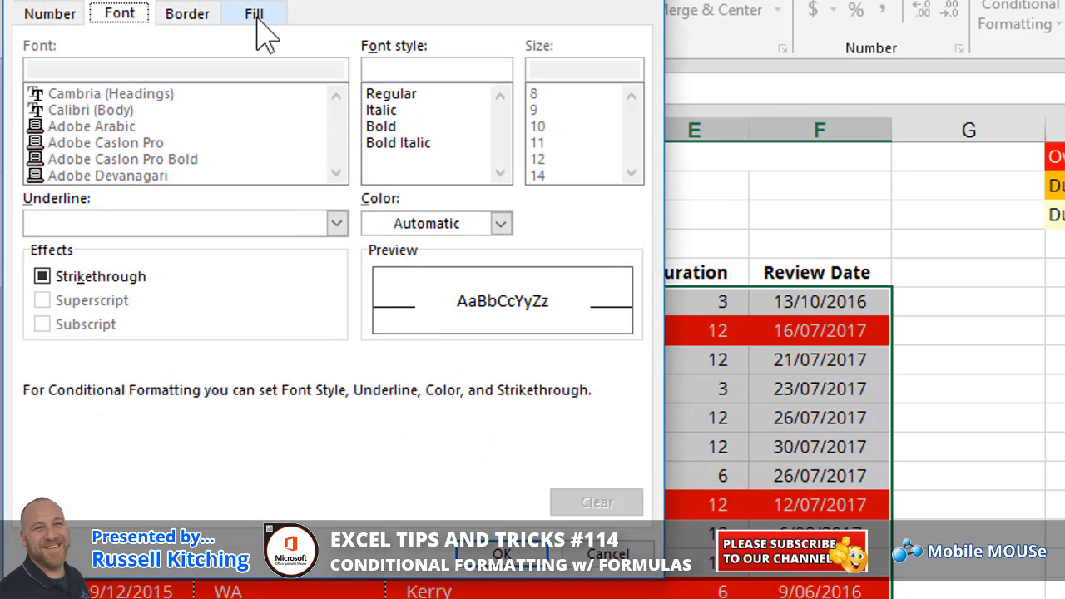
pyautogui.click(256, 14)
pyautogui.click(92, 262)
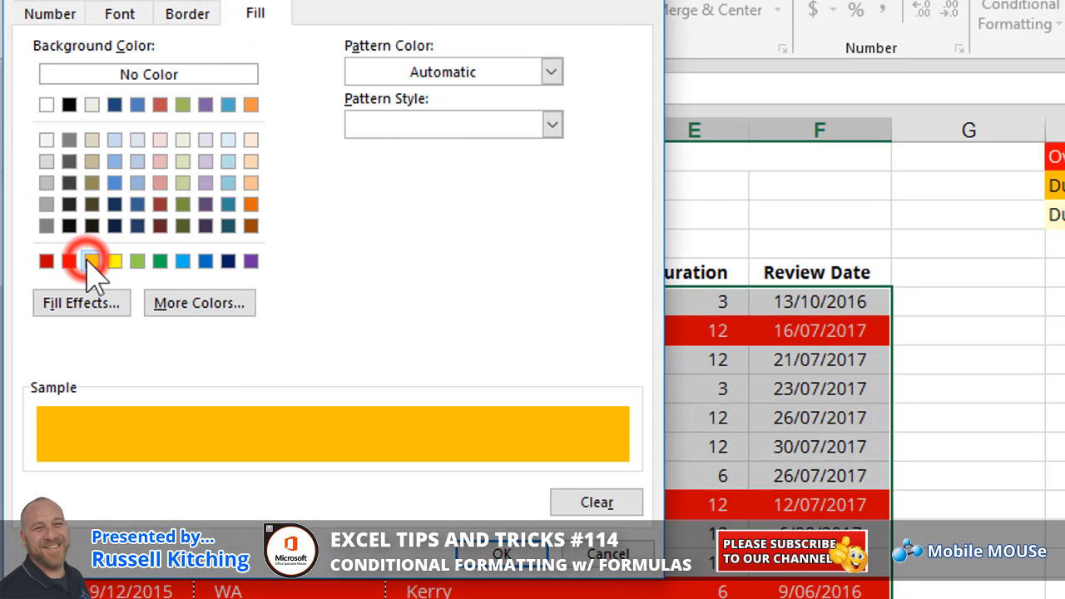
pyautogui.click(499, 553)
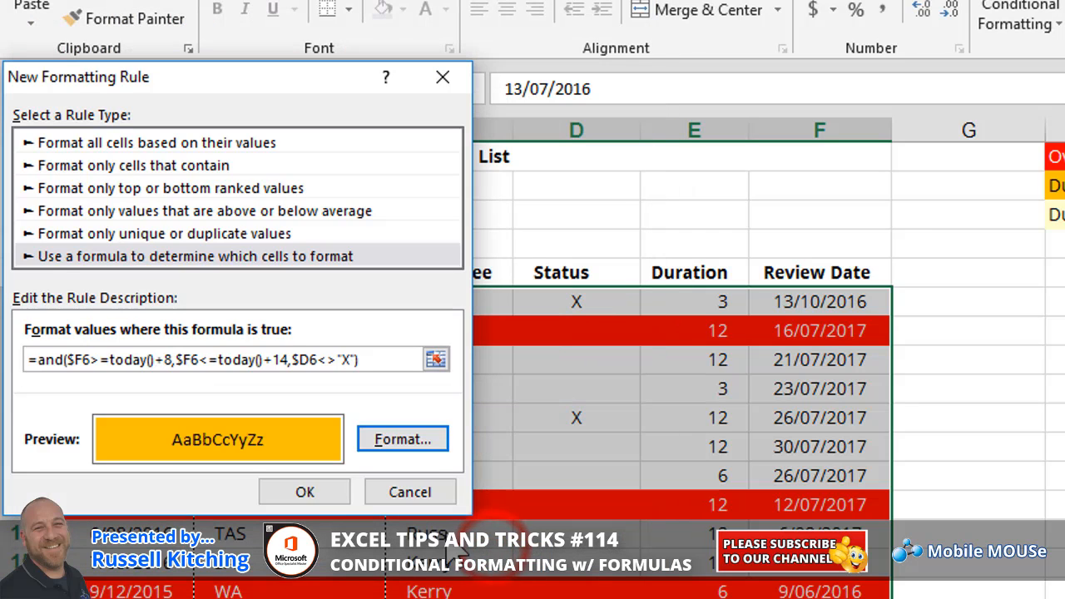
pyautogui.click(305, 492)
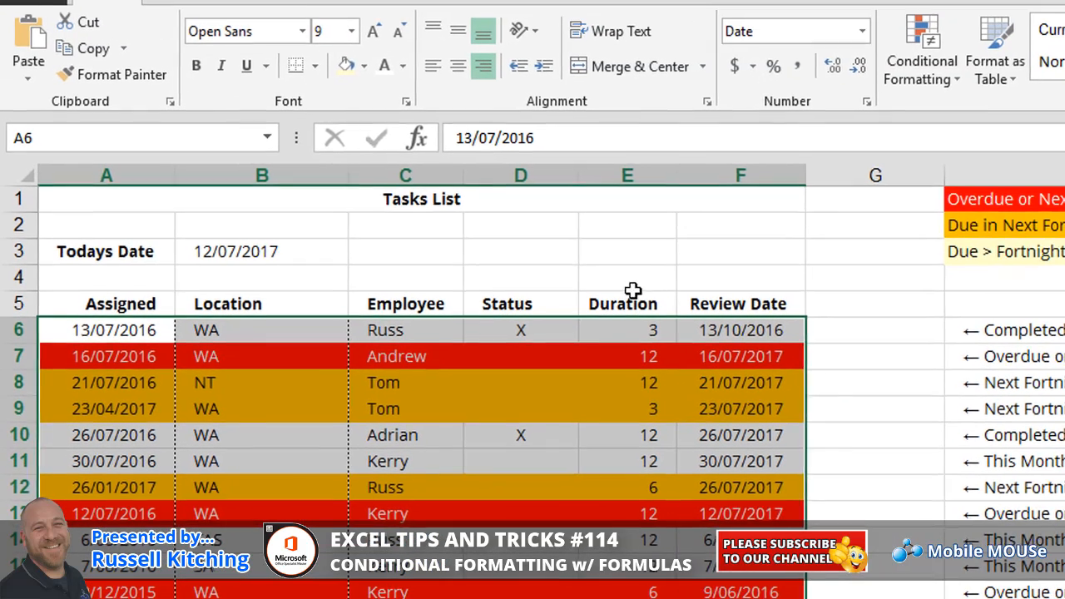
# Start a third formula-based conditional formatting rule for the selected task rows
pyautogui.click(947, 94)
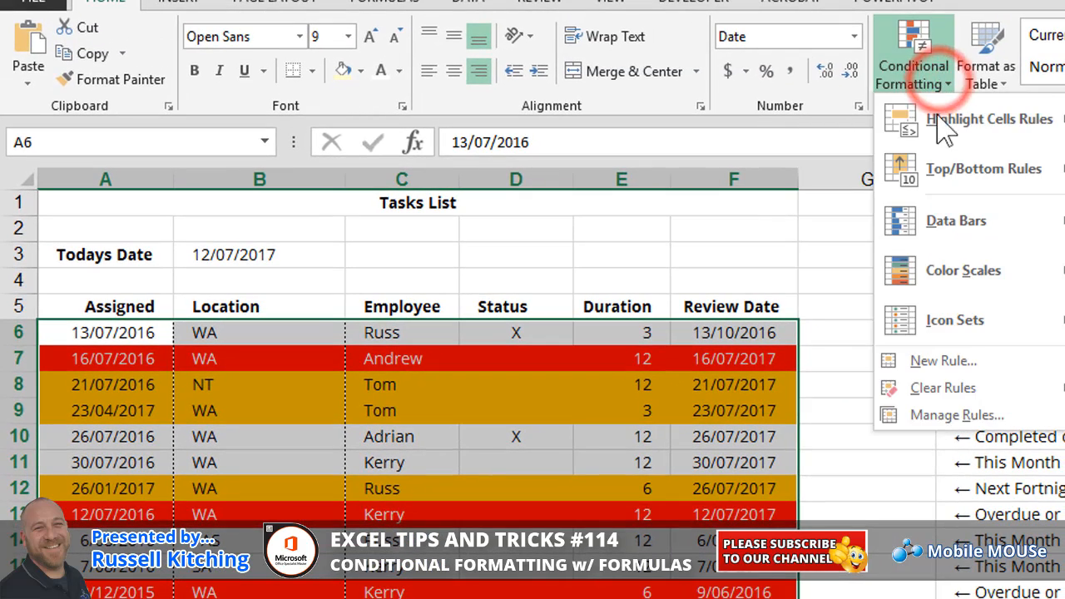
pyautogui.click(944, 361)
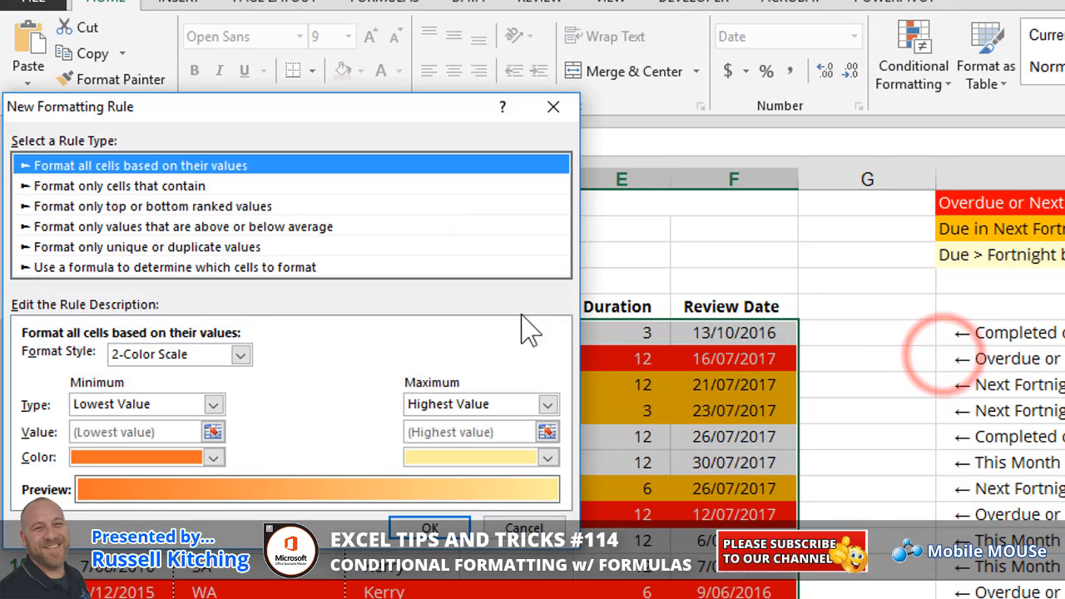
pyautogui.click(125, 270)
pyautogui.click(230, 358)
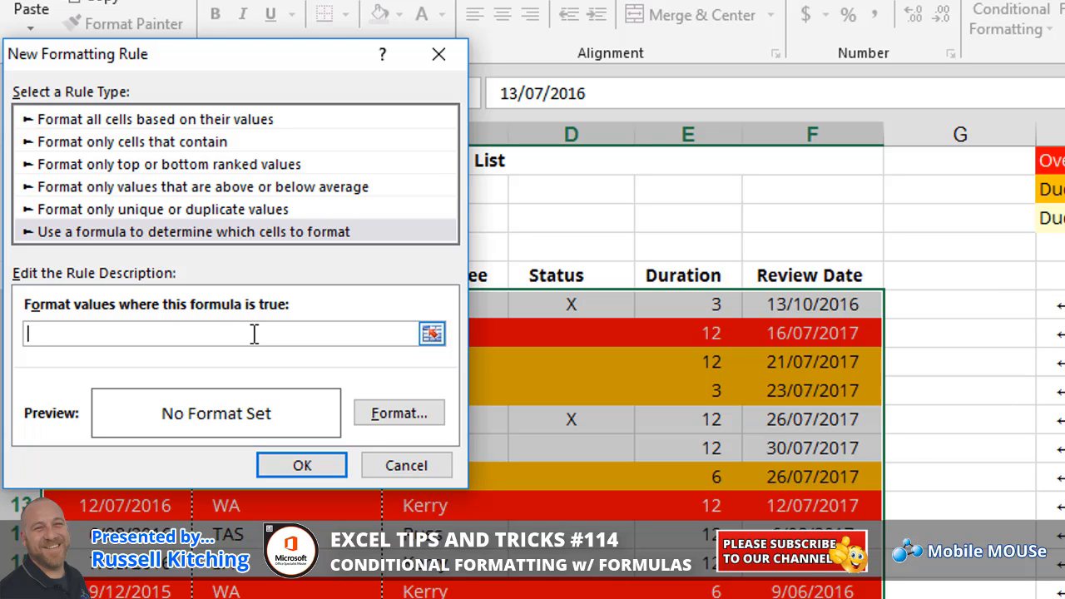
# Set the third rule's background fill to a pale yellow picked from the standard colour palette
pyautogui.click(406, 420)
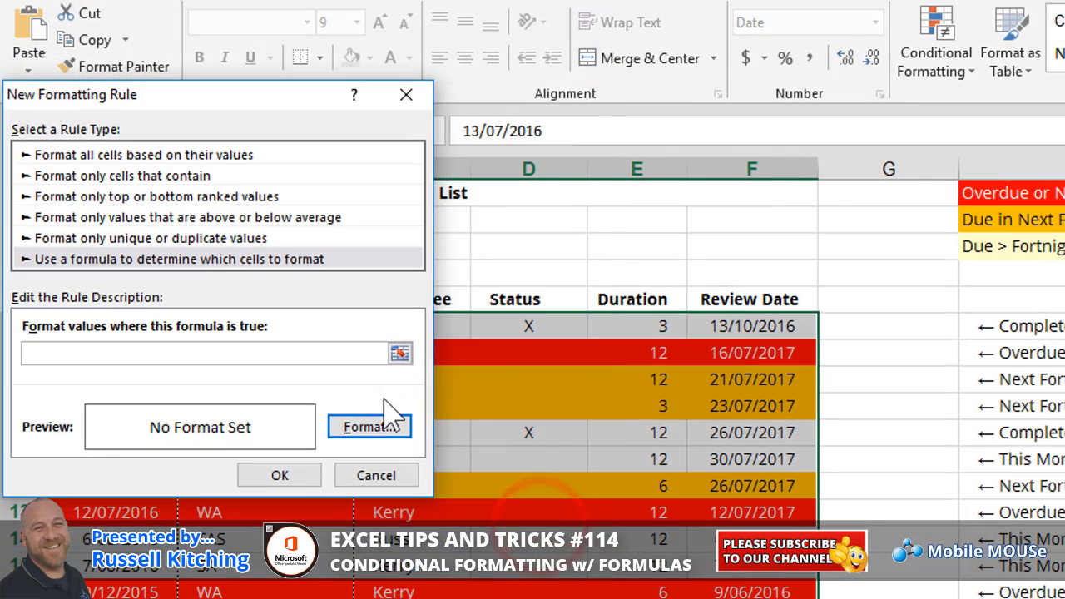
pyautogui.click(408, 408)
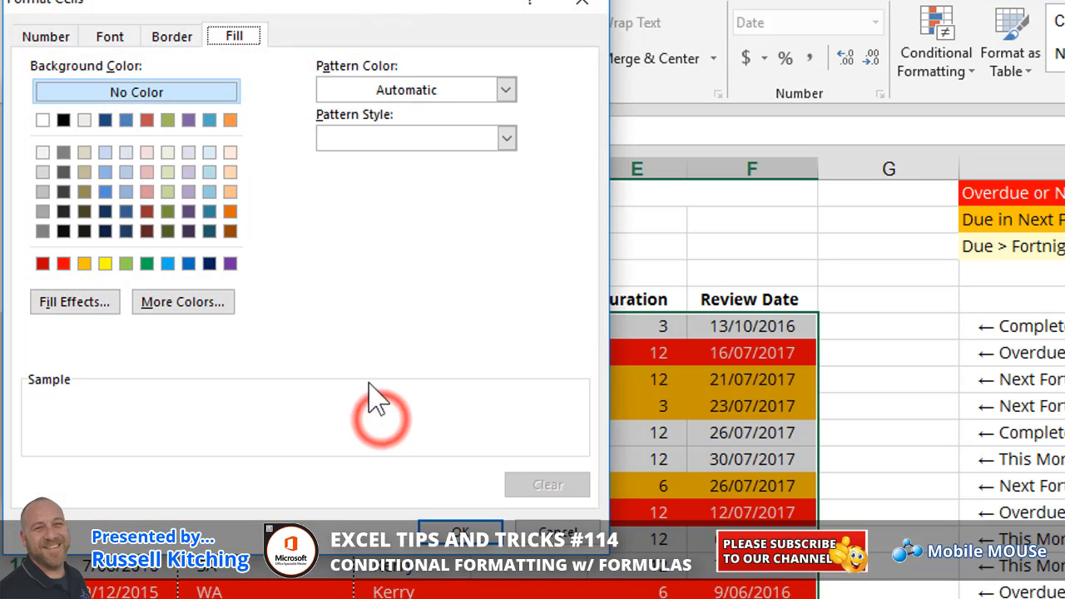
pyautogui.click(158, 308)
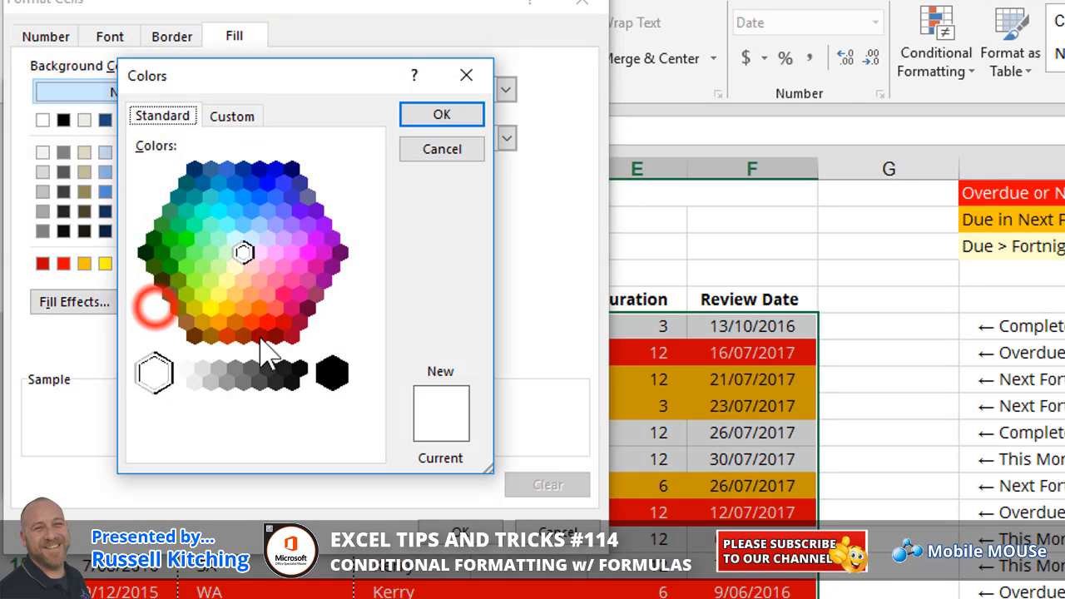
pyautogui.click(236, 265)
pyautogui.click(441, 114)
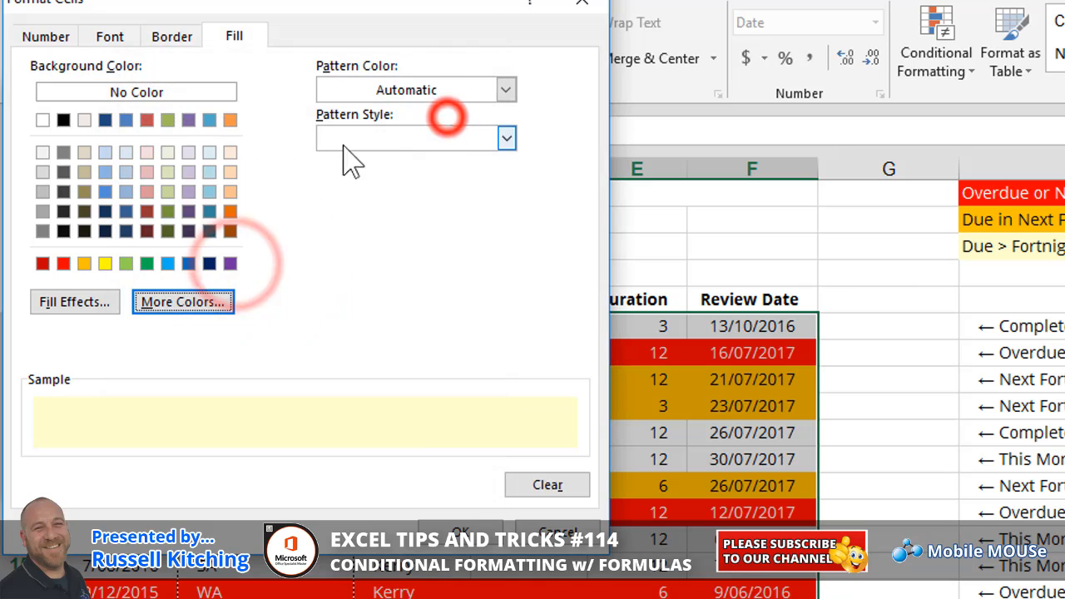
pyautogui.click(464, 528)
# Begin the third rule's AND formula with the condition $F6>=today(), keeping only the Review Date column absolute
pyautogui.click(252, 359)
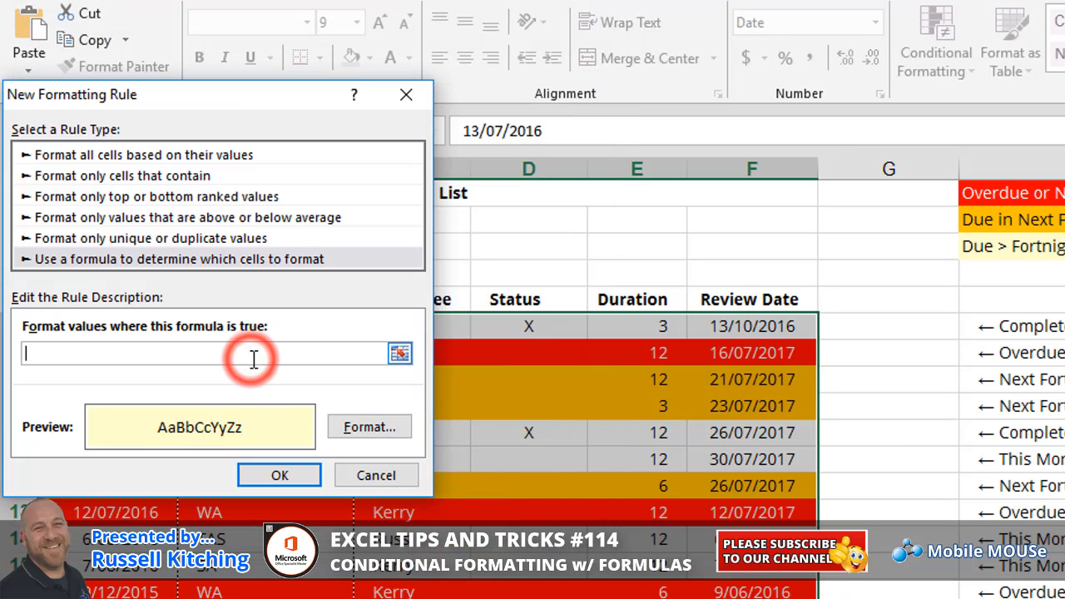
pyautogui.write('=')
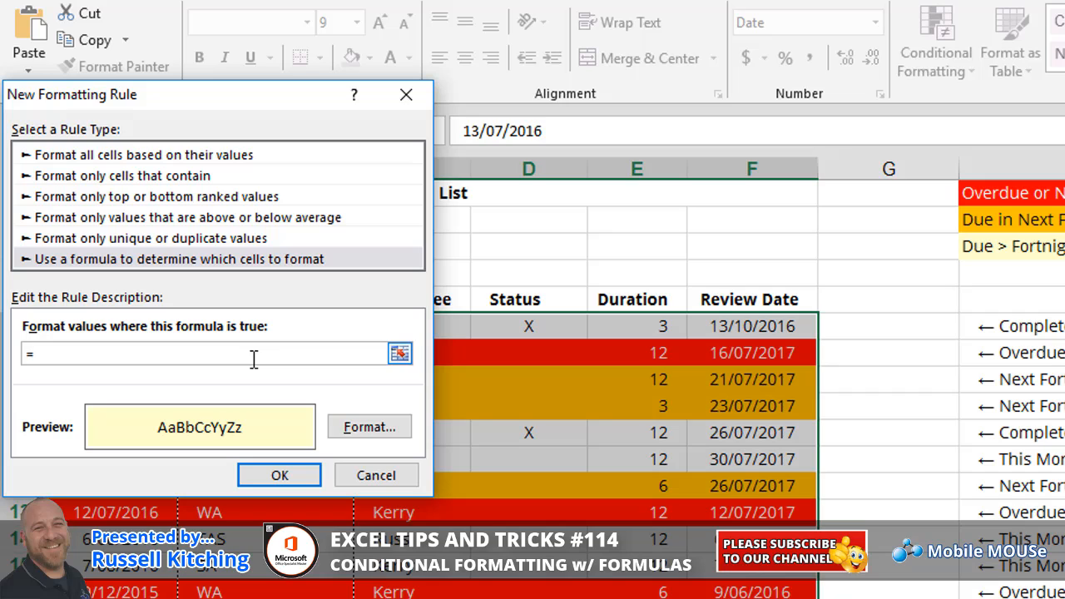
pyautogui.write('and(')
pyautogui.click(744, 326)
pyautogui.press('F4')
pyautogui.press('F4')
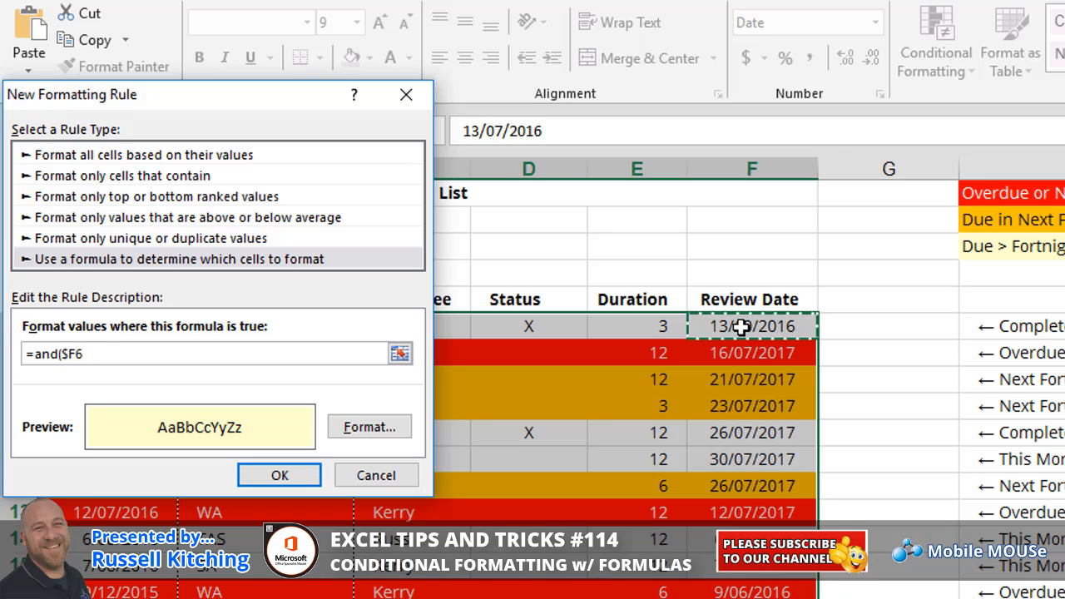
pyautogui.write('>=today()')
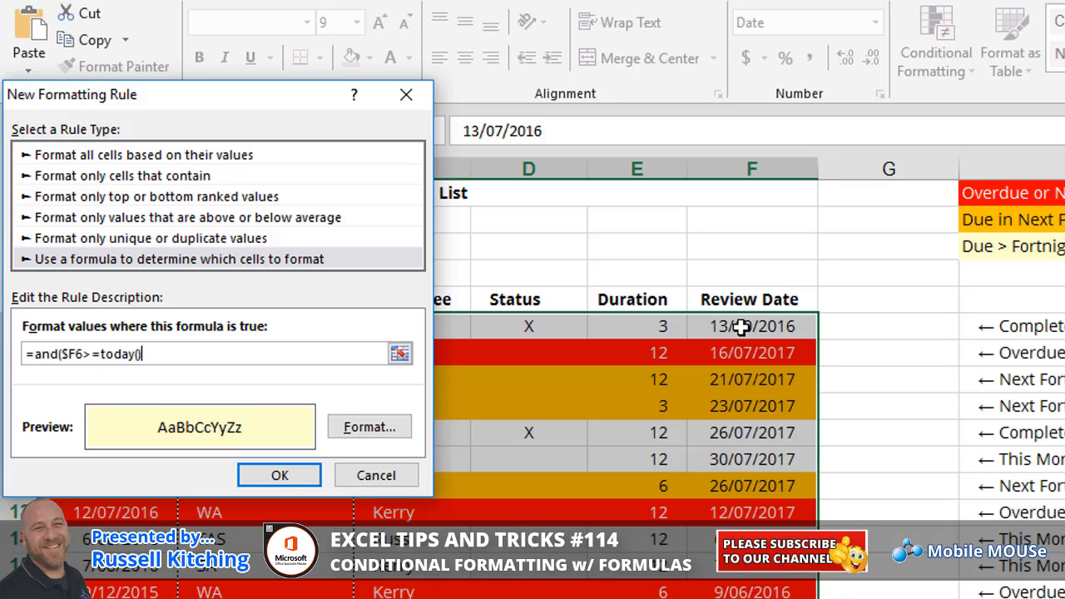
# Begin the AND formula's second condition with the first review date as $F6, keeping only its column absolute
pyautogui.write(',')
pyautogui.click(741, 327)
pyautogui.press('F4')
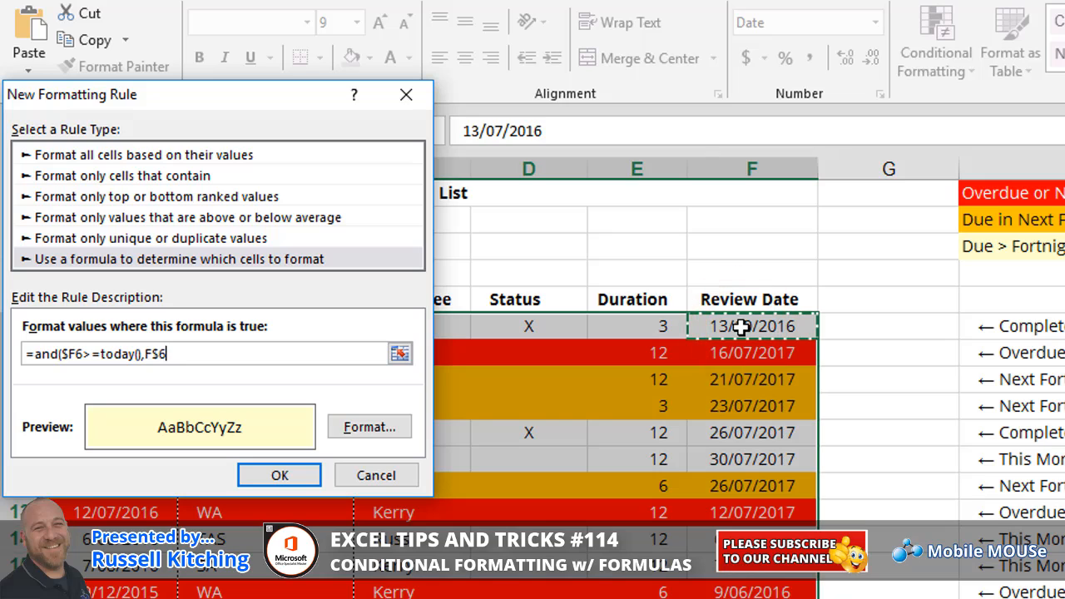
pyautogui.press('F4')
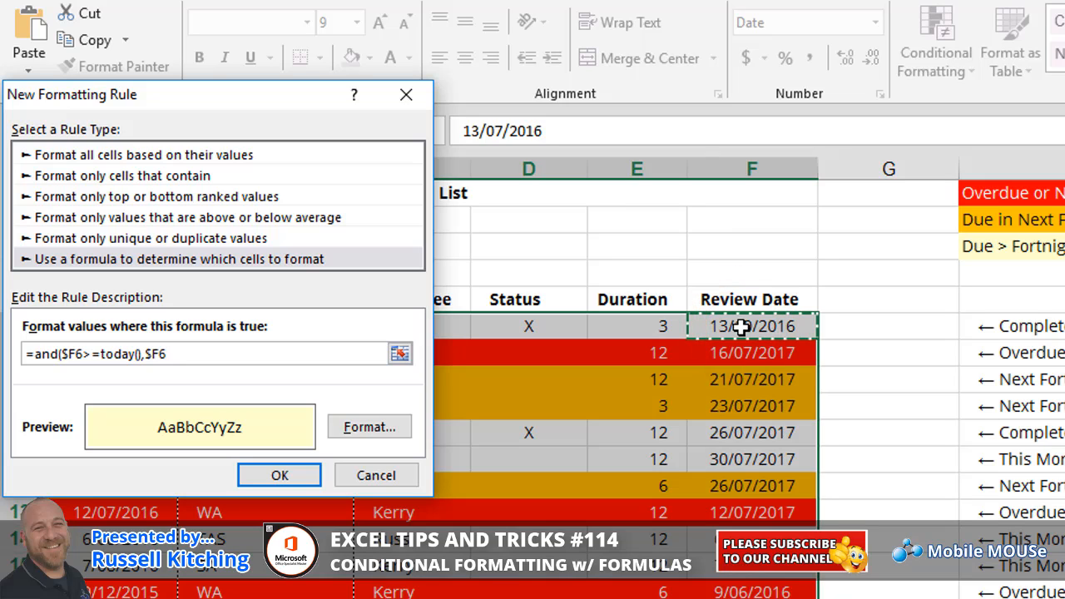